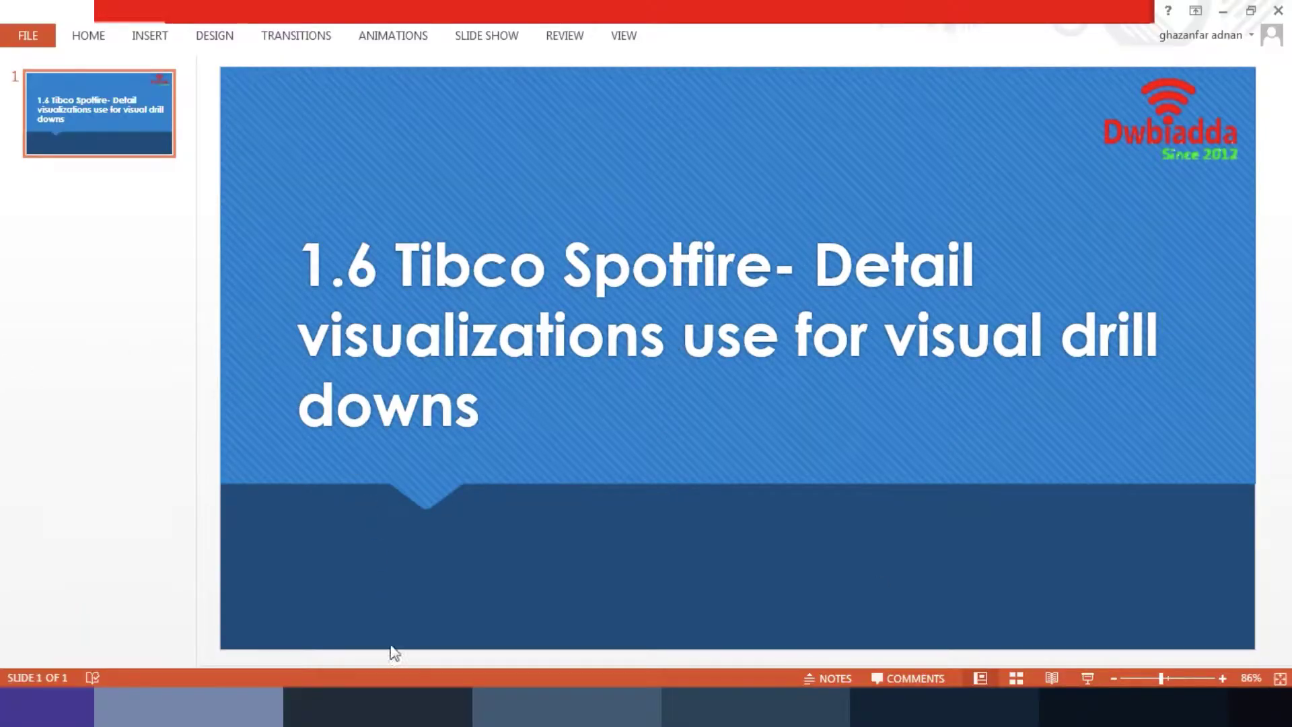
Leave the title slide and preview the Spotfire windows, resting on the hospital-admission analysis
mouse_move(437, 706)
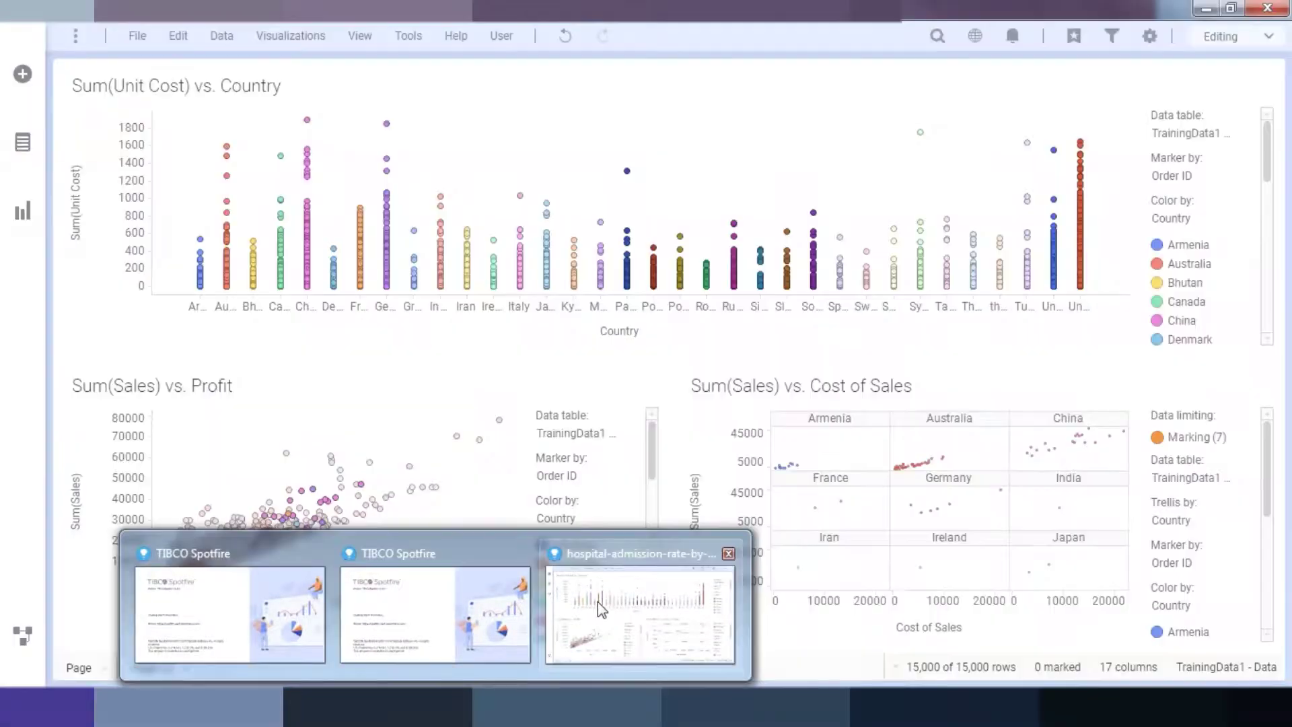
On Spotfire's Page tab, close both empty Profit (binned) charts, keeping Distribution – Channel
left_click(597, 601)
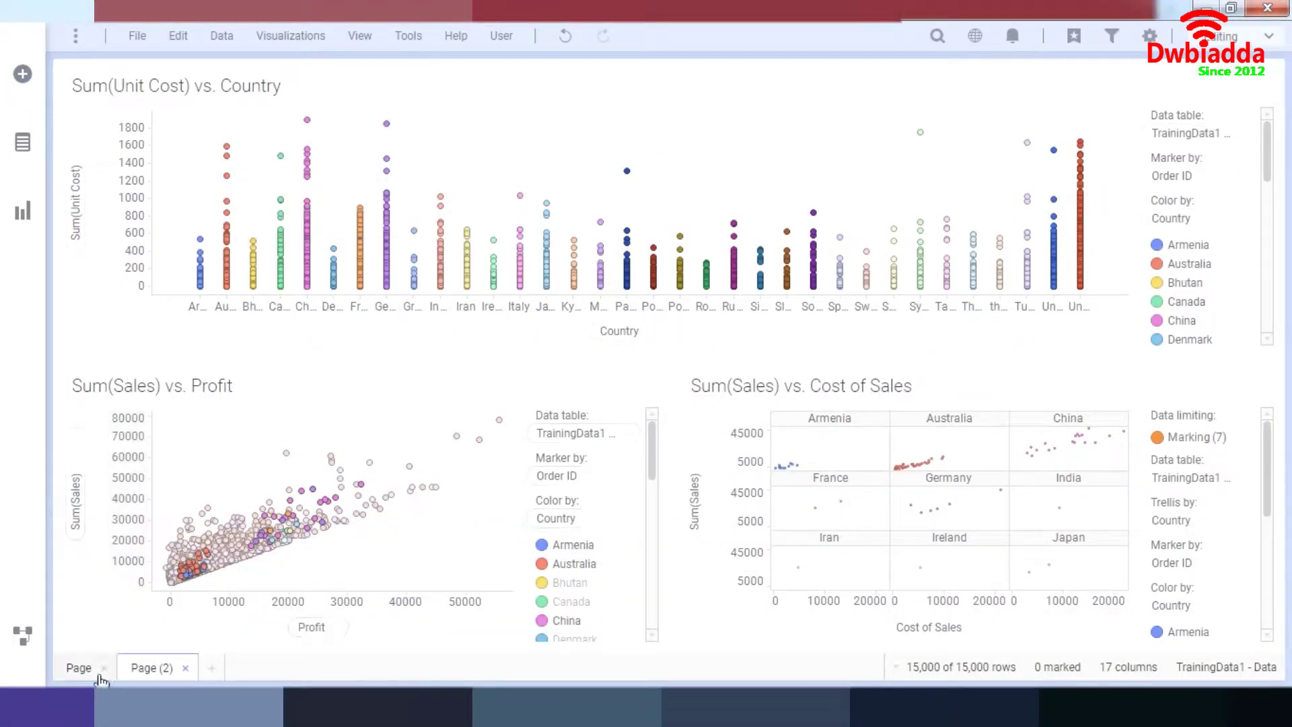
left_click(79, 667)
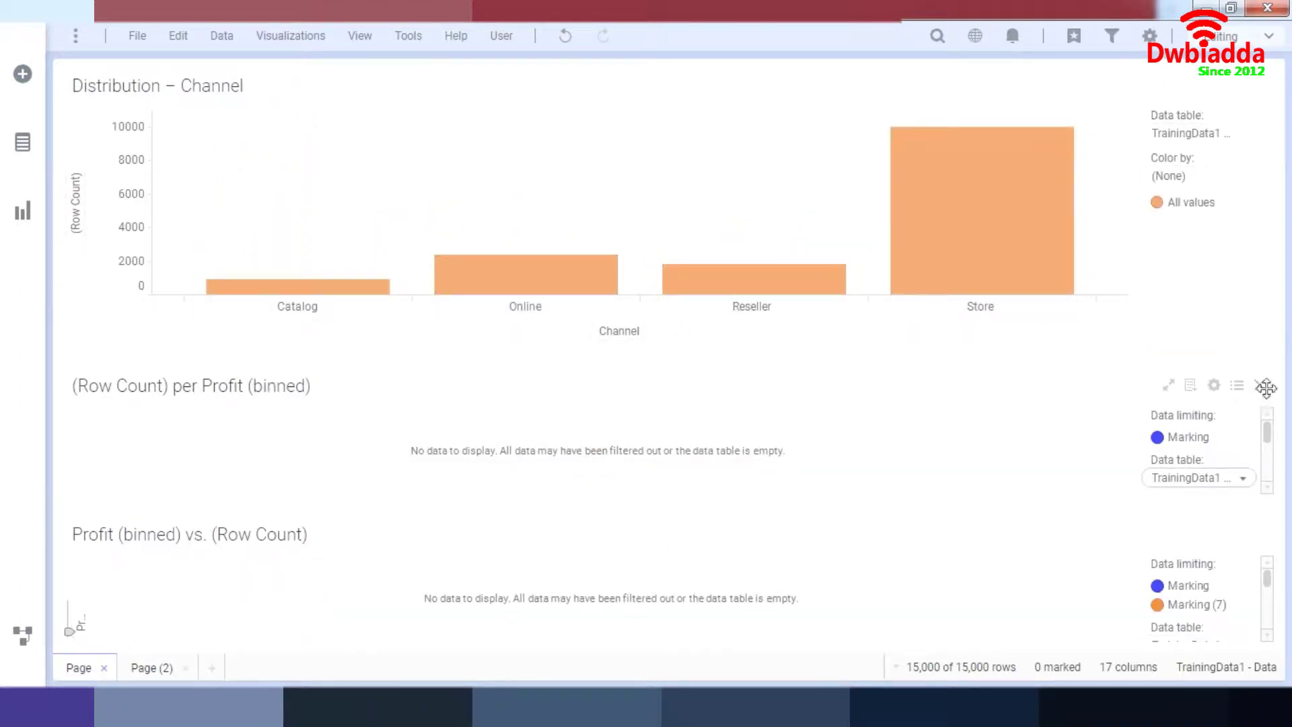
left_click(1259, 386)
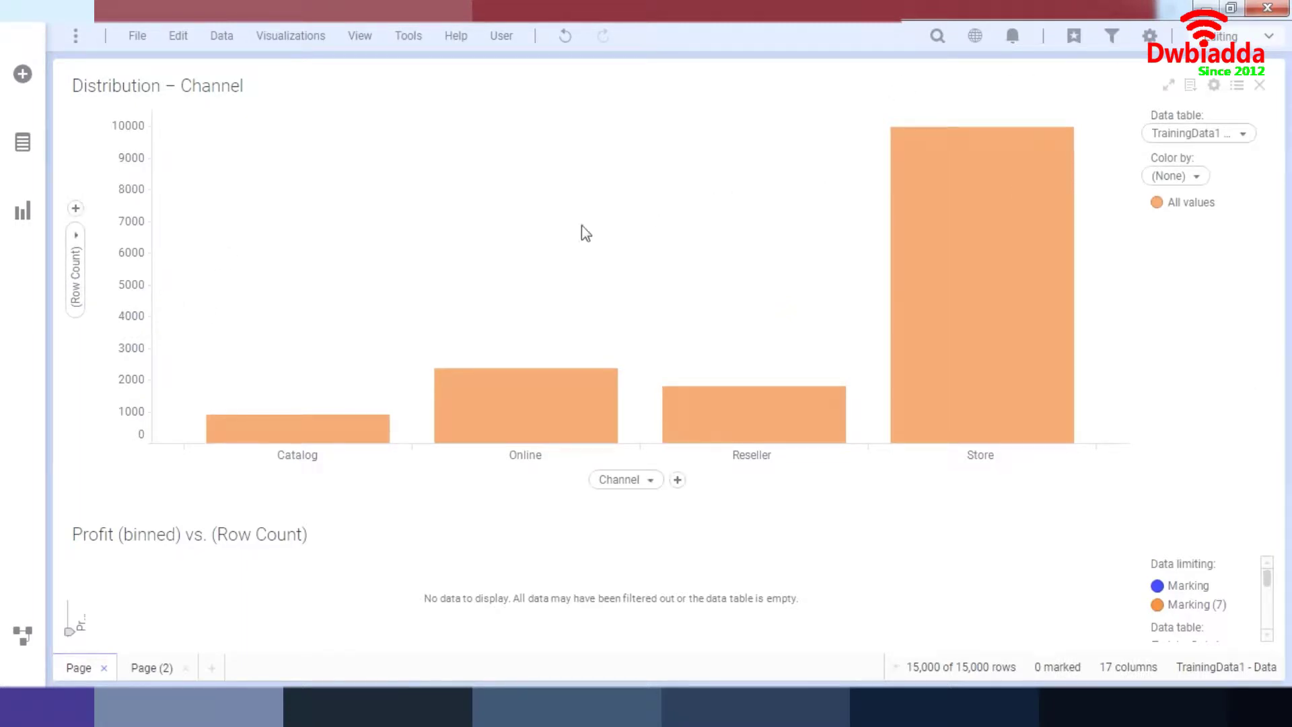
left_click(1259, 535)
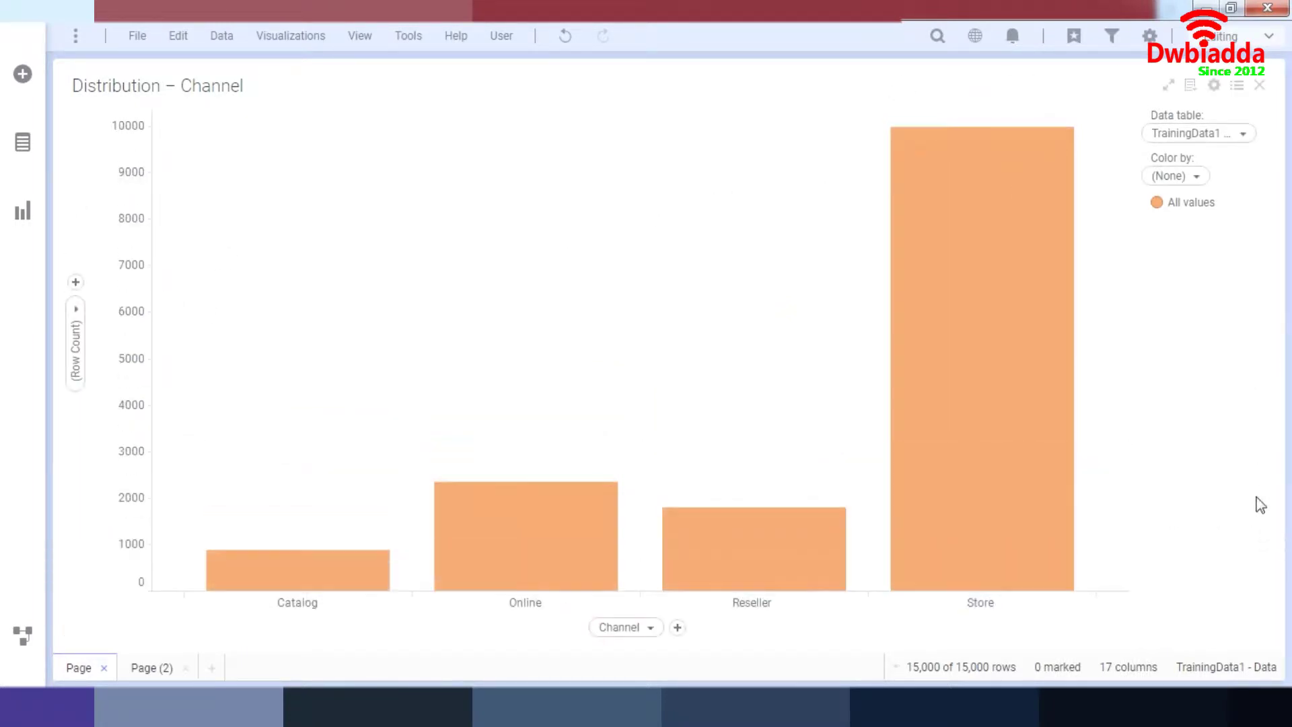
Create a Row Count per Channel details pie chart and mark the Online bar (2,351 rows)
right_click(659, 245)
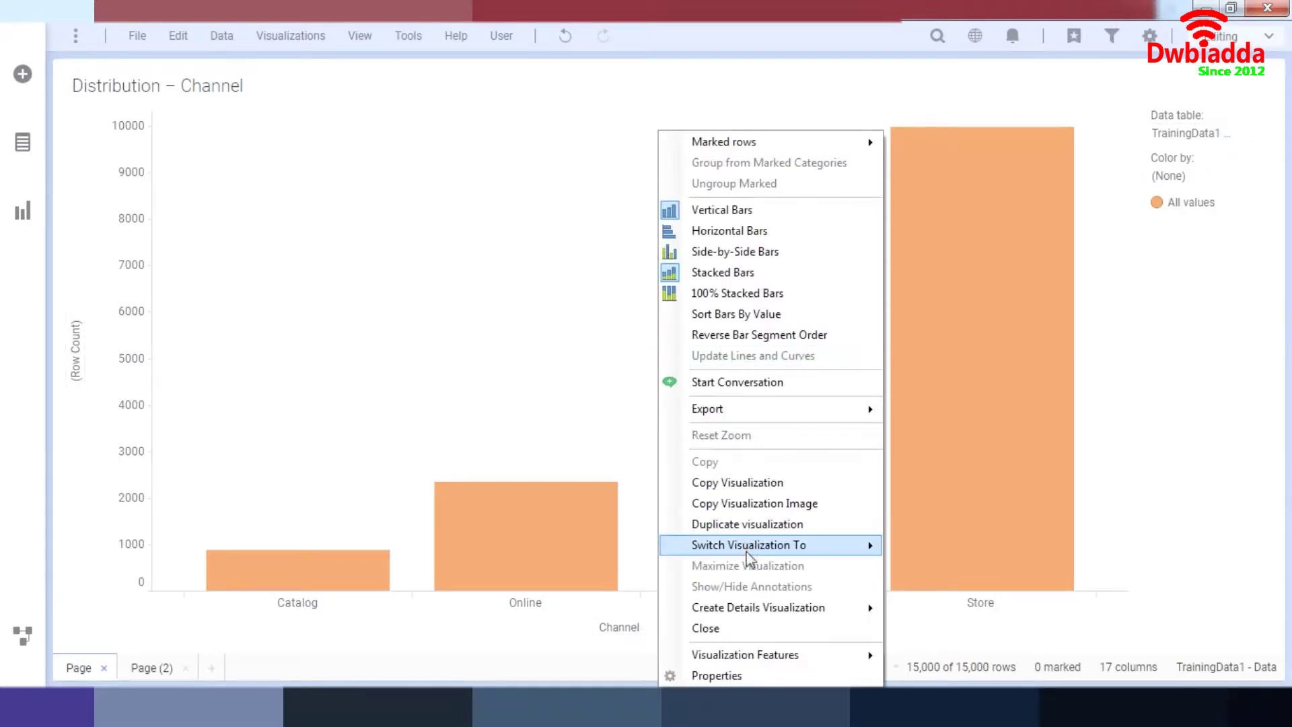
mouse_move(768, 611)
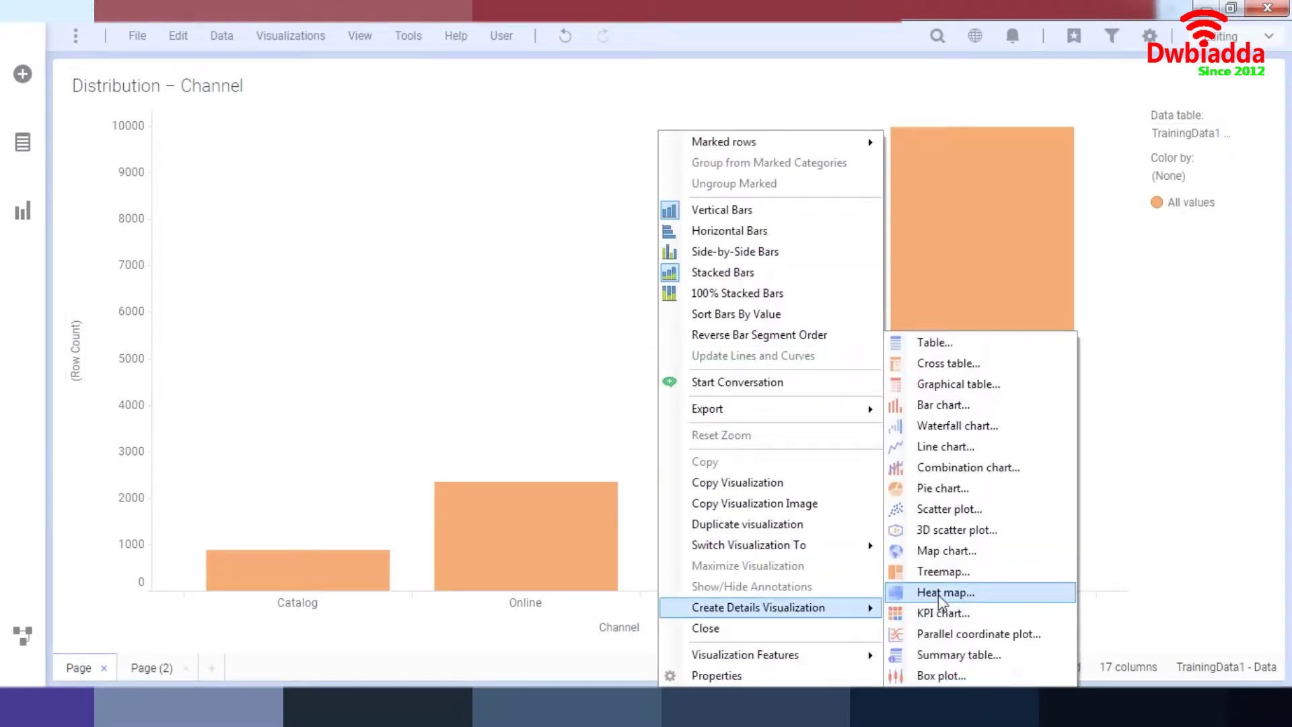
left_click(959, 490)
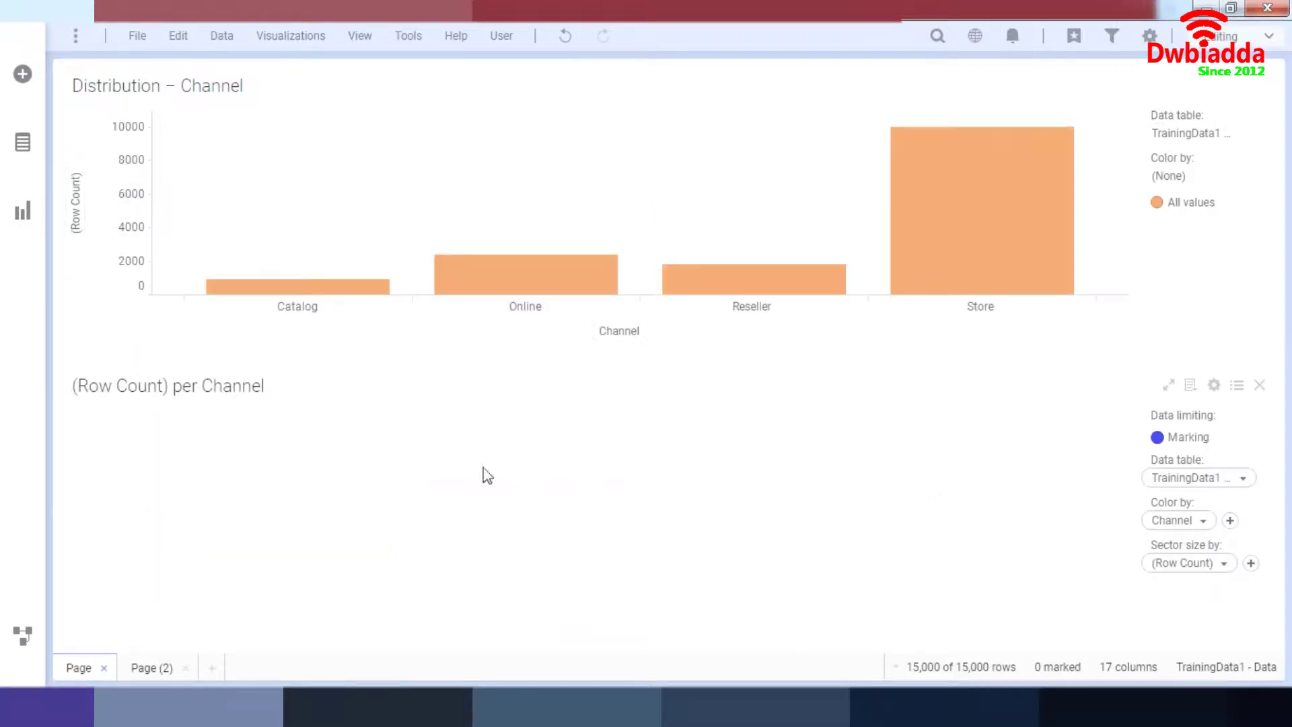
left_click_drag(393, 222, 579, 280)
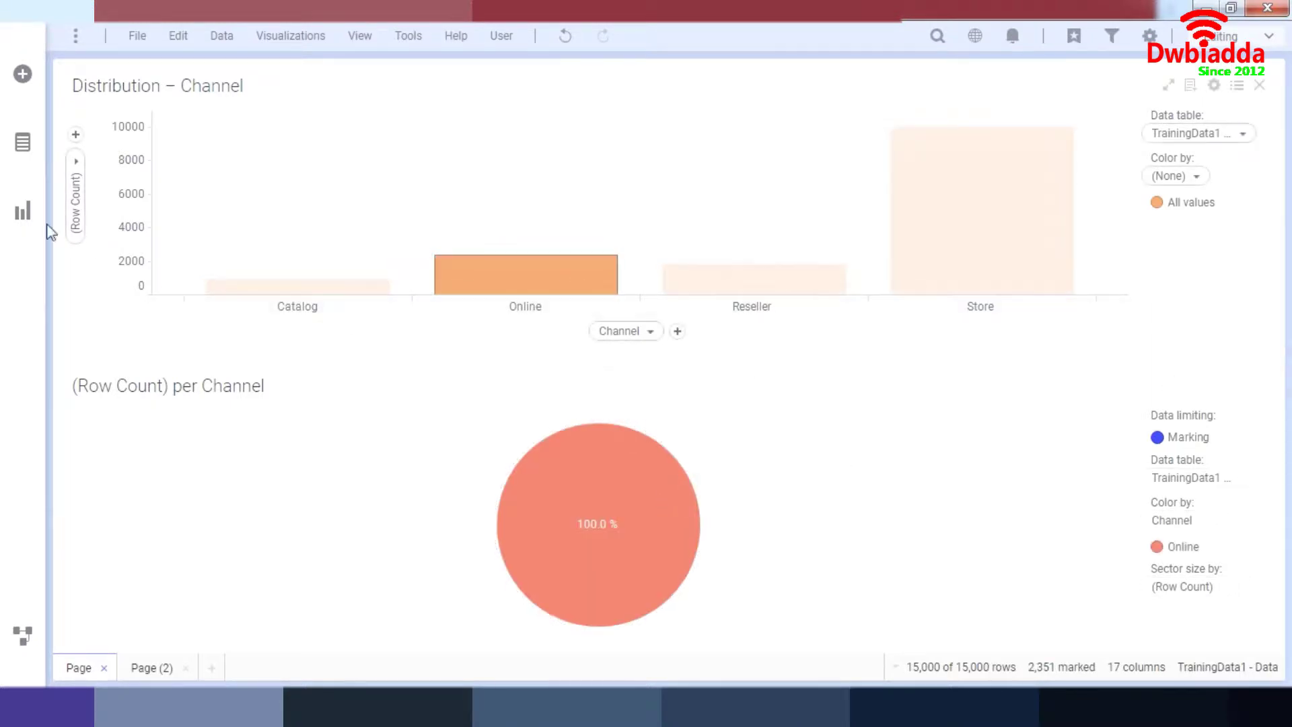
left_click(27, 211)
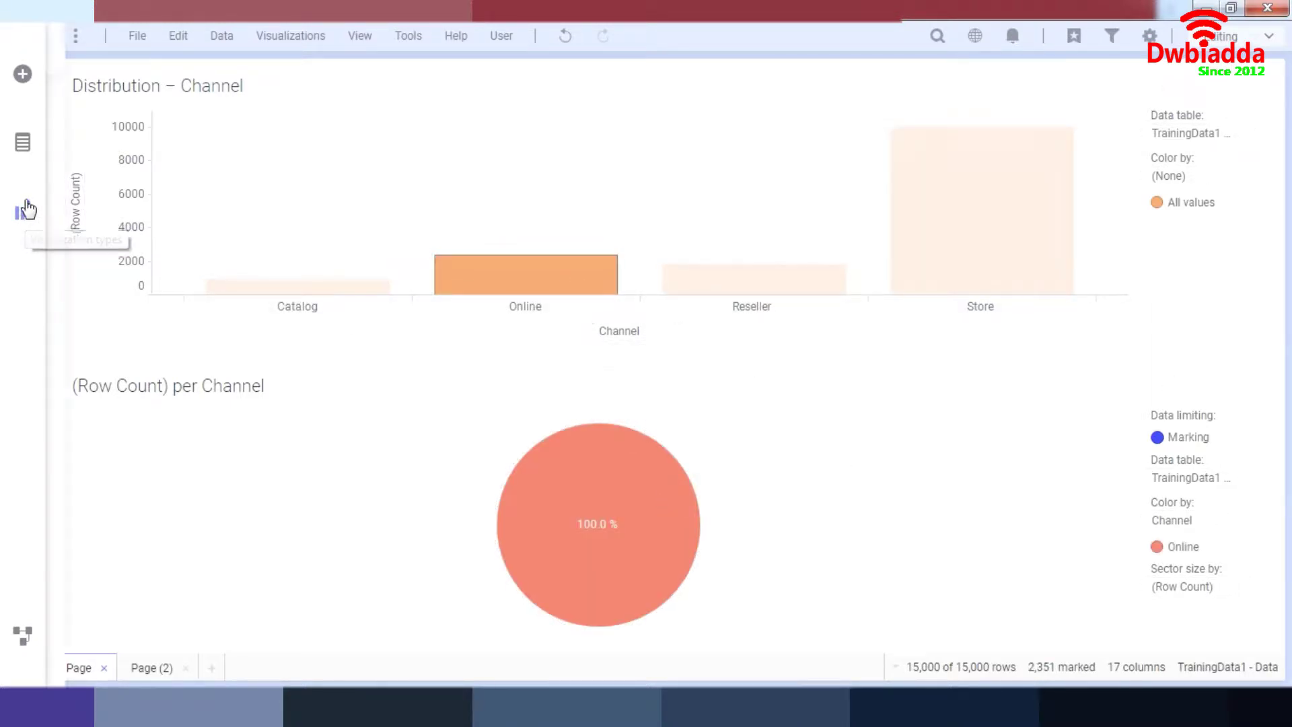
Drop the Sales column on the pie's Color by target, making it Row Count per Sales (binned)
left_click(20, 142)
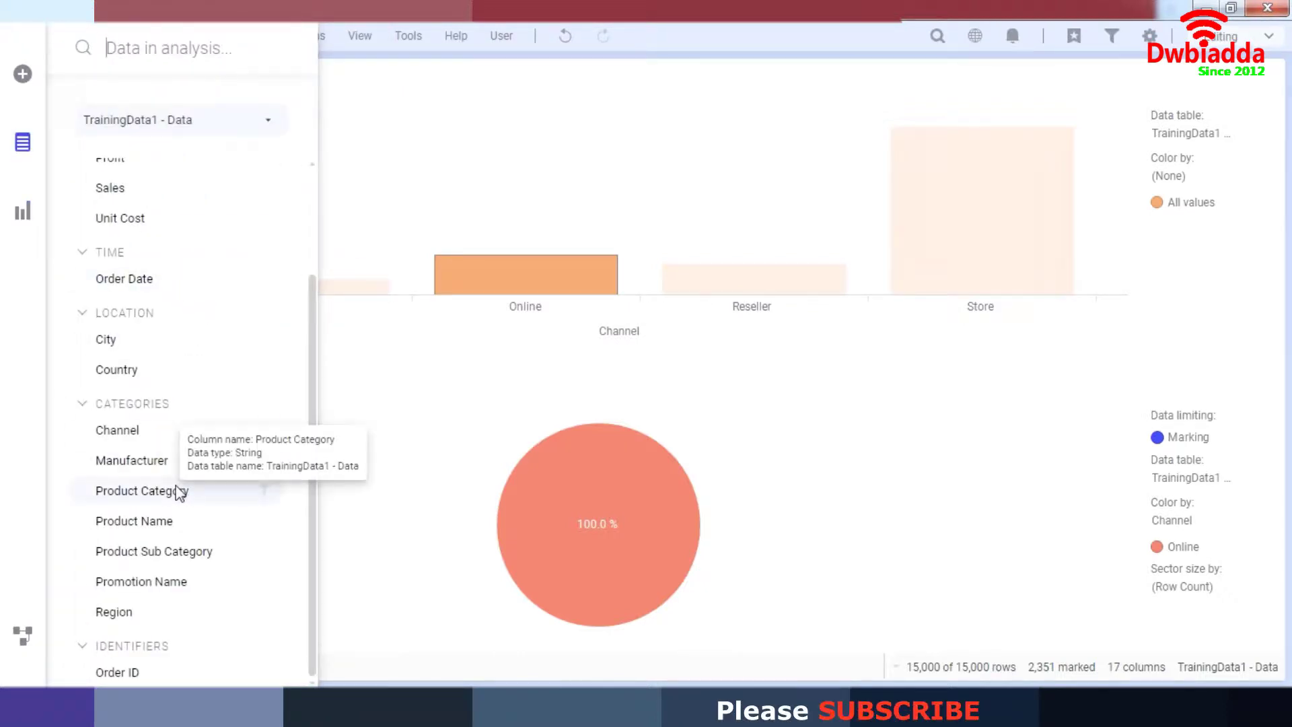
left_click_drag(111, 189, 553, 529)
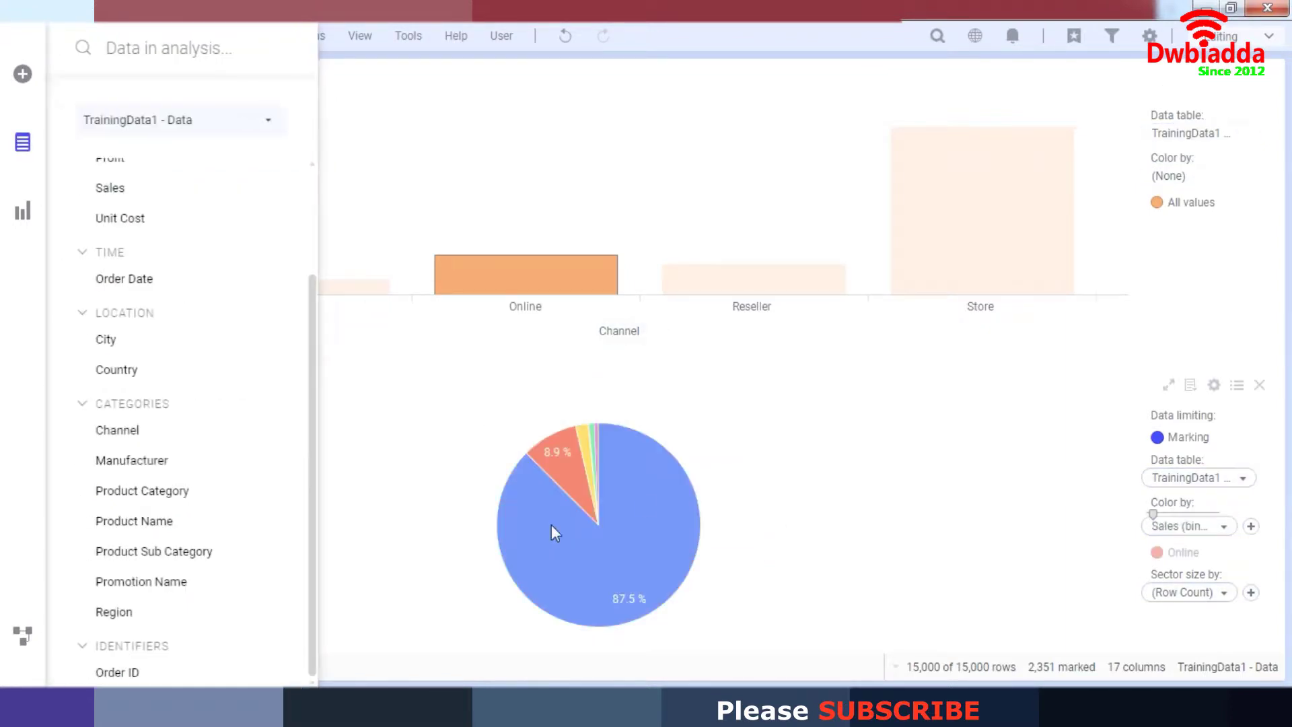
left_click(903, 458)
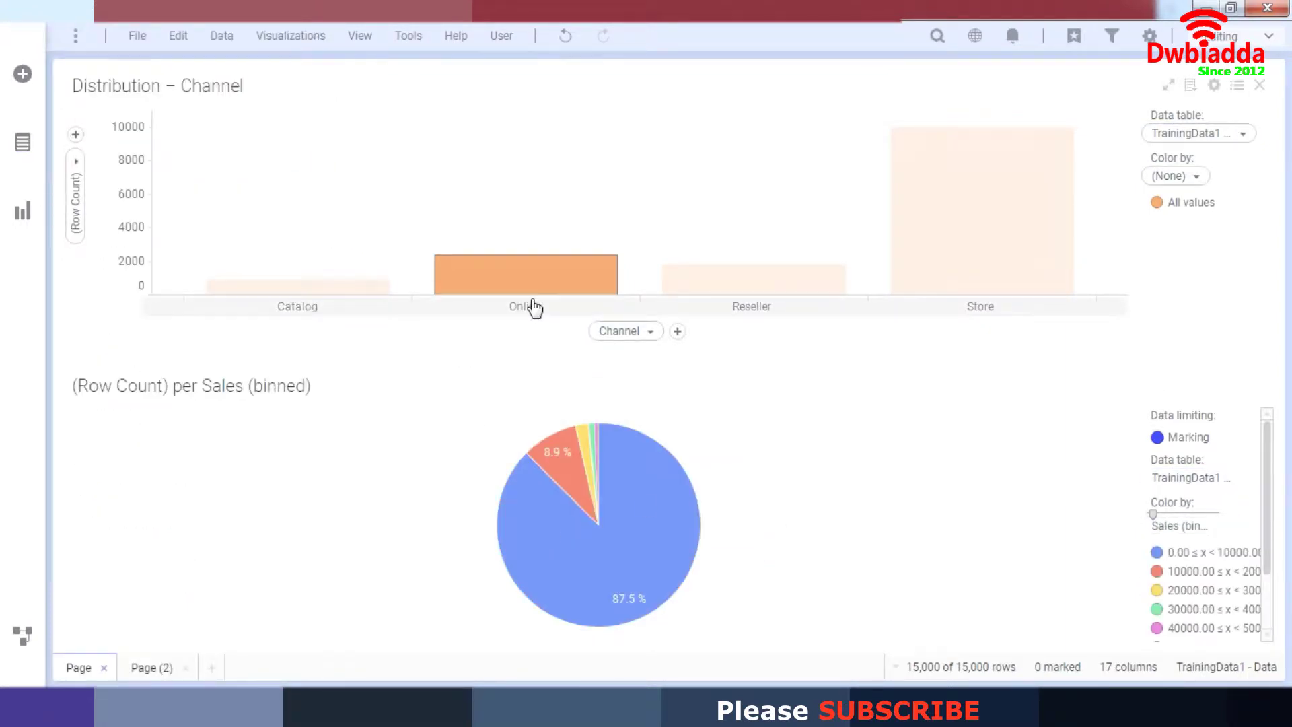
mouse_move(539, 268)
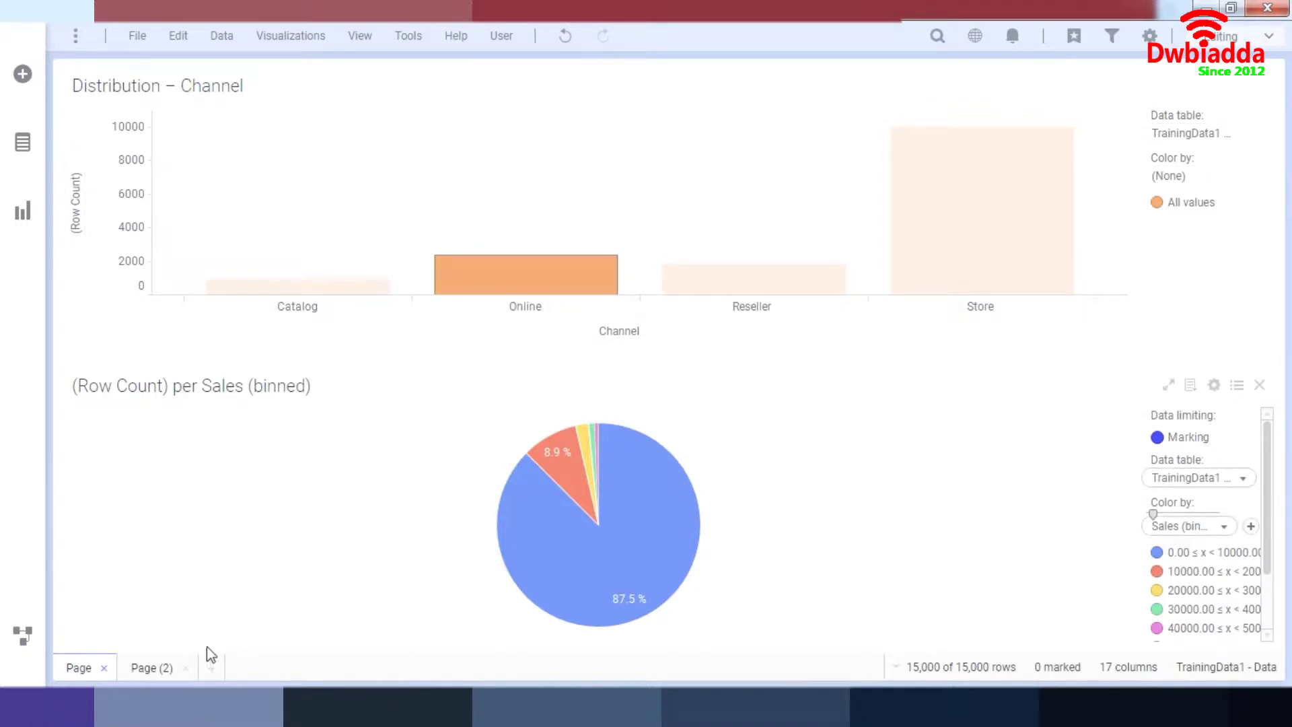
left_click(169, 668)
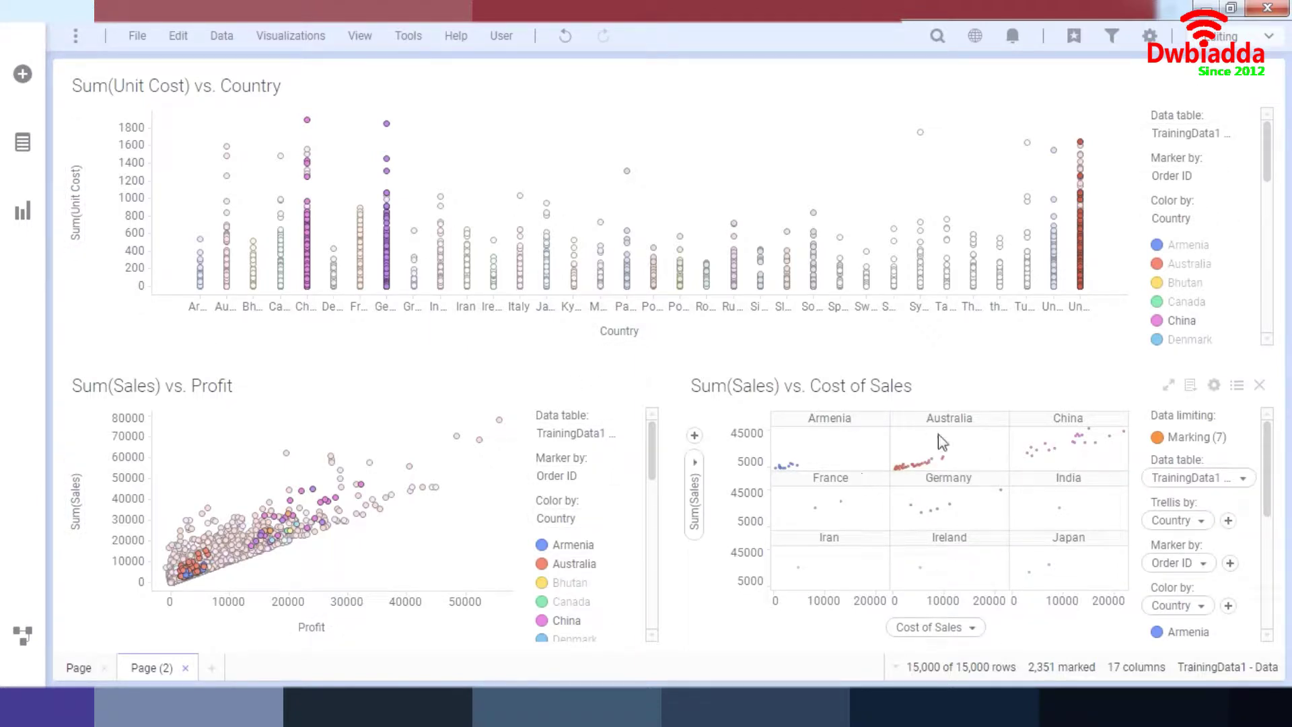
Mark points in the Unit Cost and Sales vs Profit charts, then clear marking to 0
left_click_drag(289, 116, 787, 298)
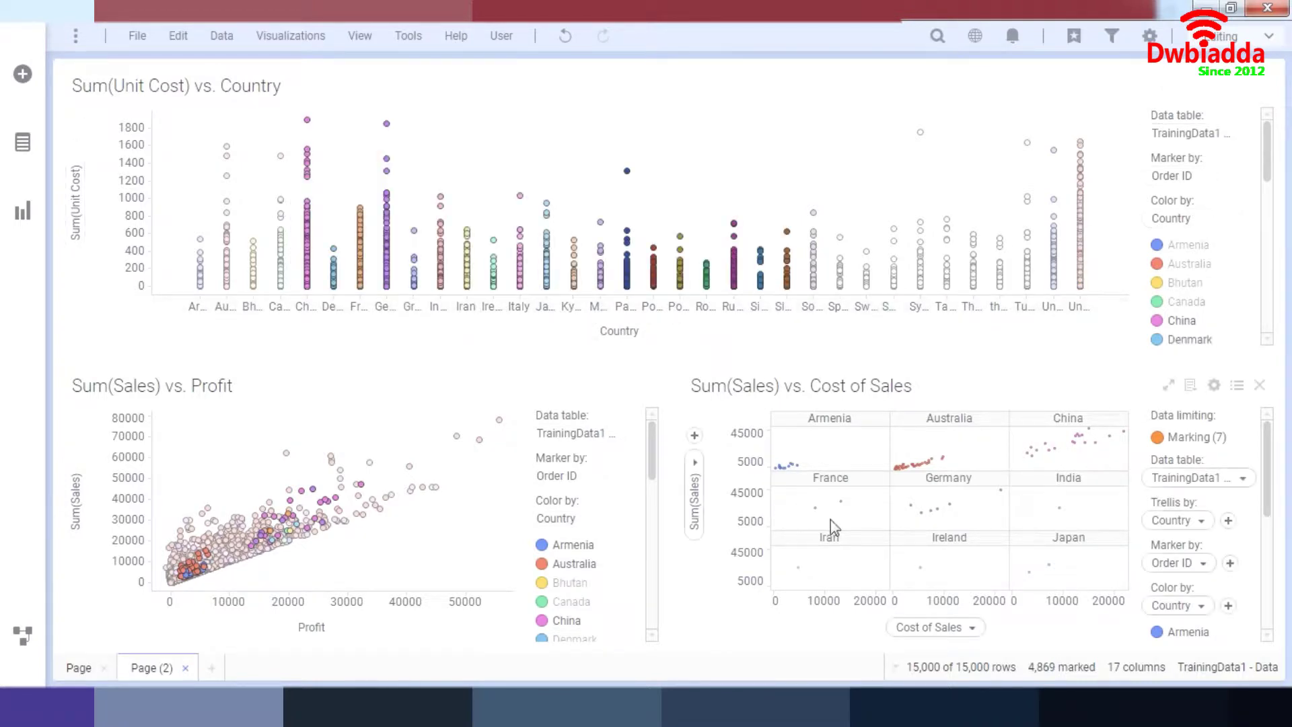
left_click_drag(269, 418, 489, 594)
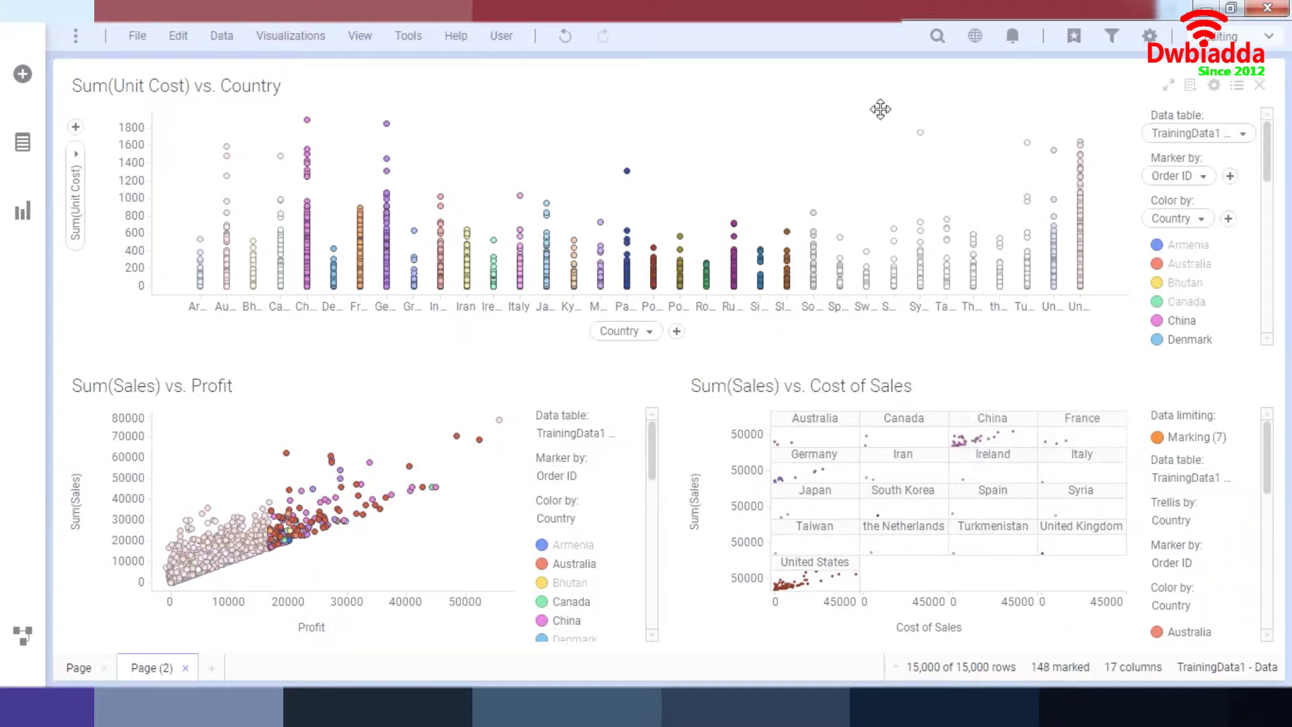
left_click(789, 126)
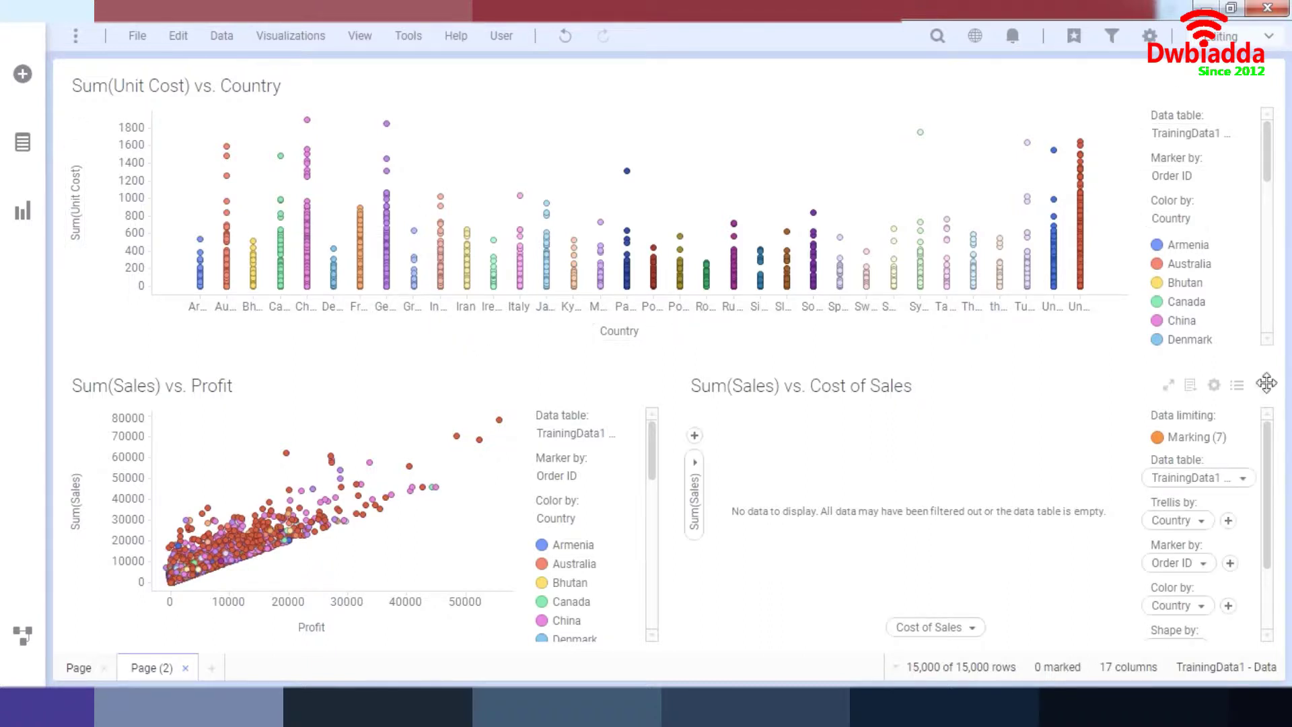
Remove the Sales vs Cost of Sales chart from Page (2)
left_click(1259, 385)
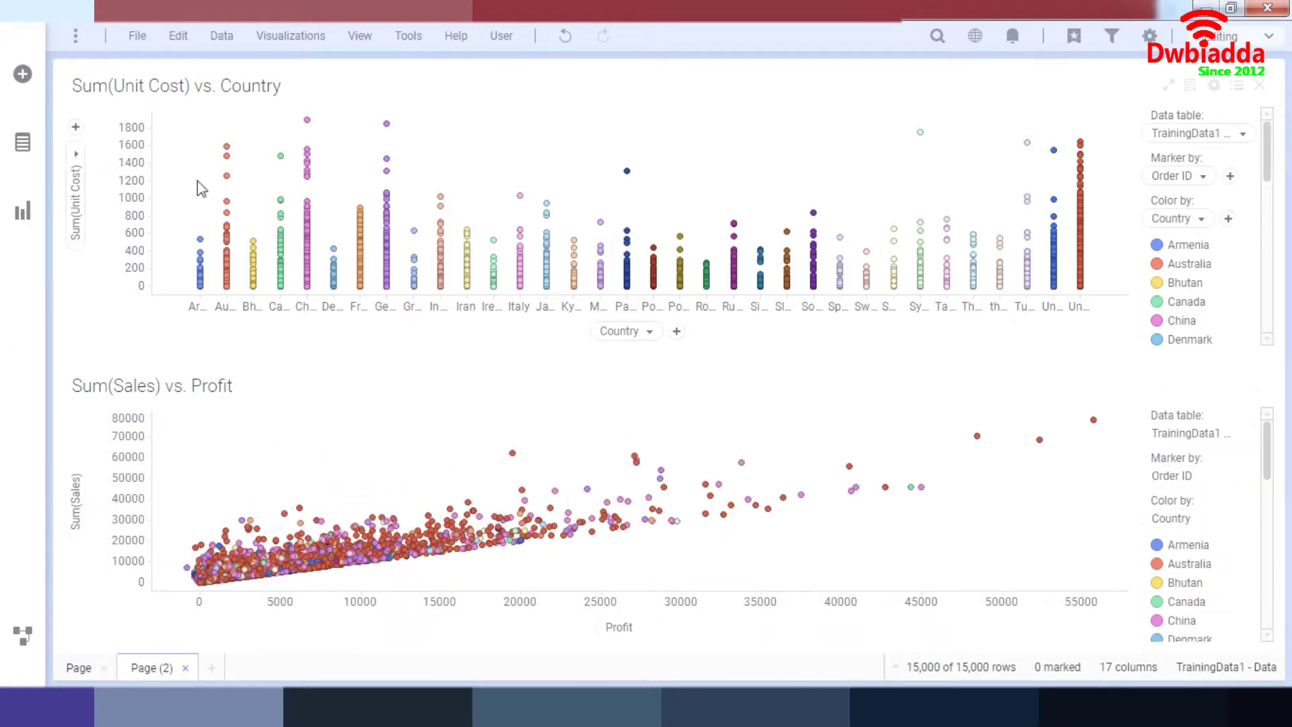
left_click(22, 210)
left_click(675, 83)
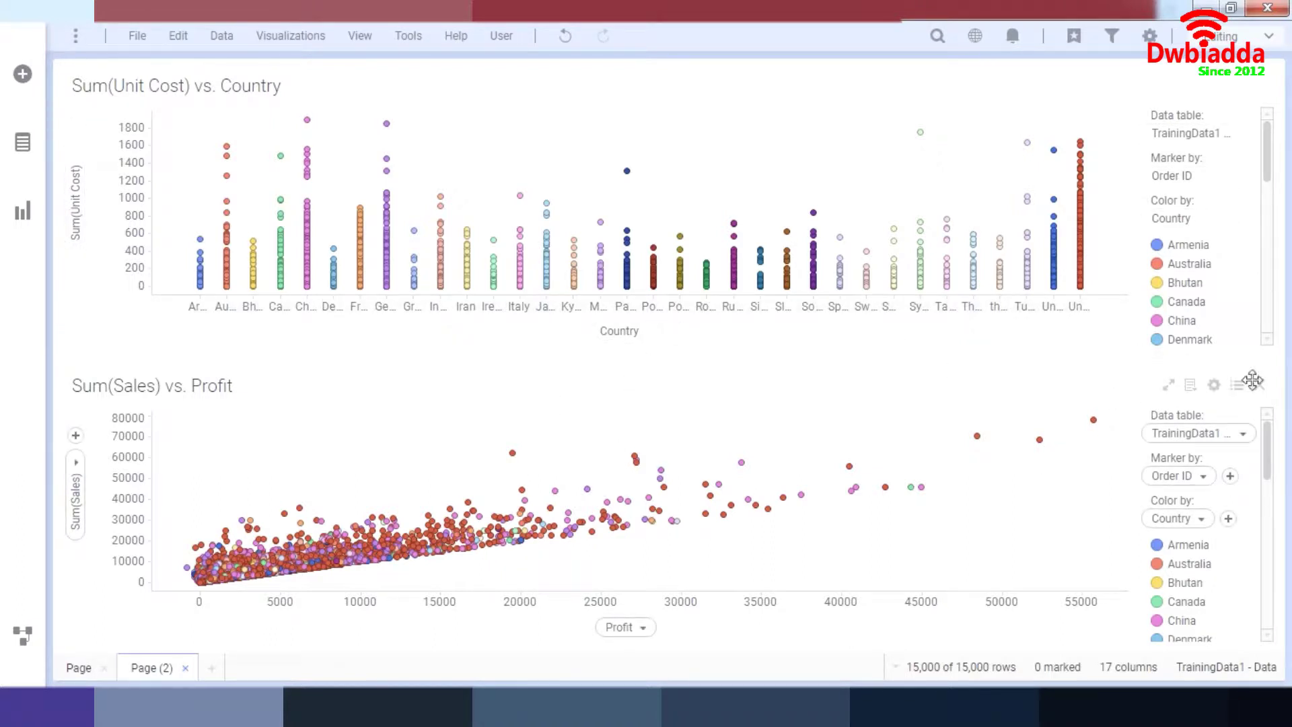
Review the Sum(Sales) vs. Profit Data properties, which use Marking (7)
left_click(1214, 385)
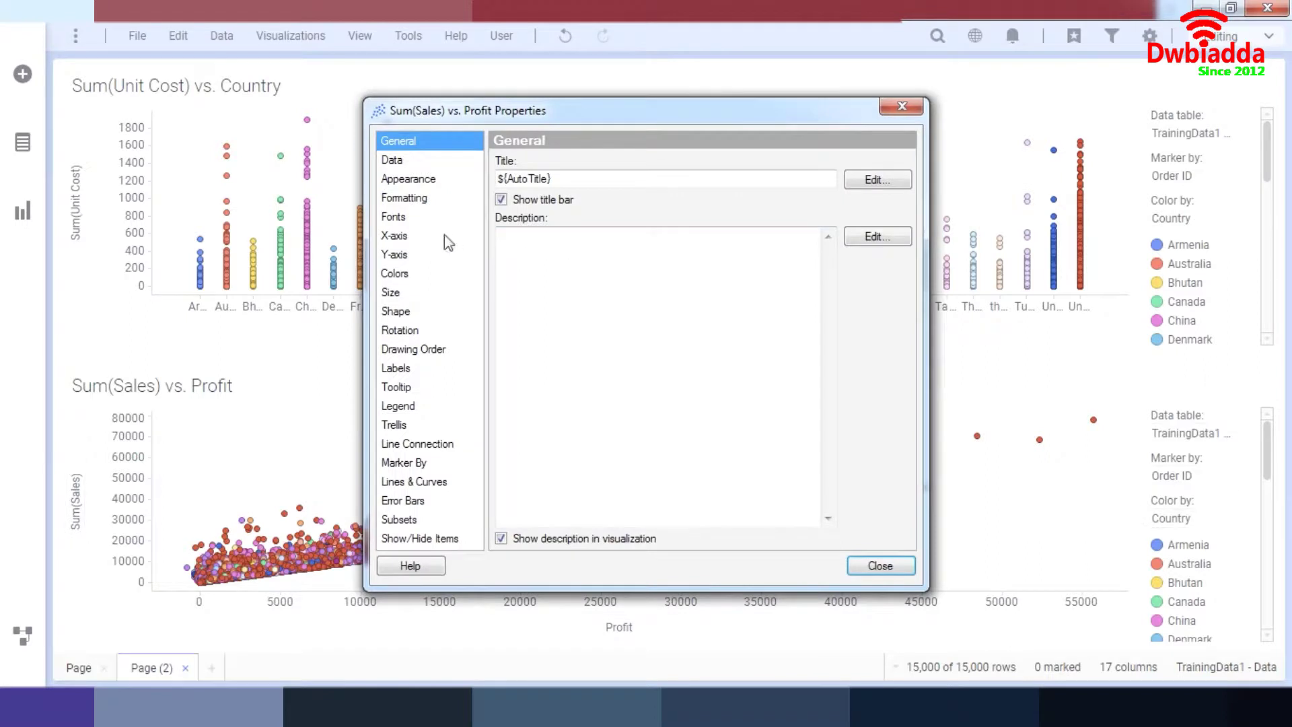
left_click(402, 161)
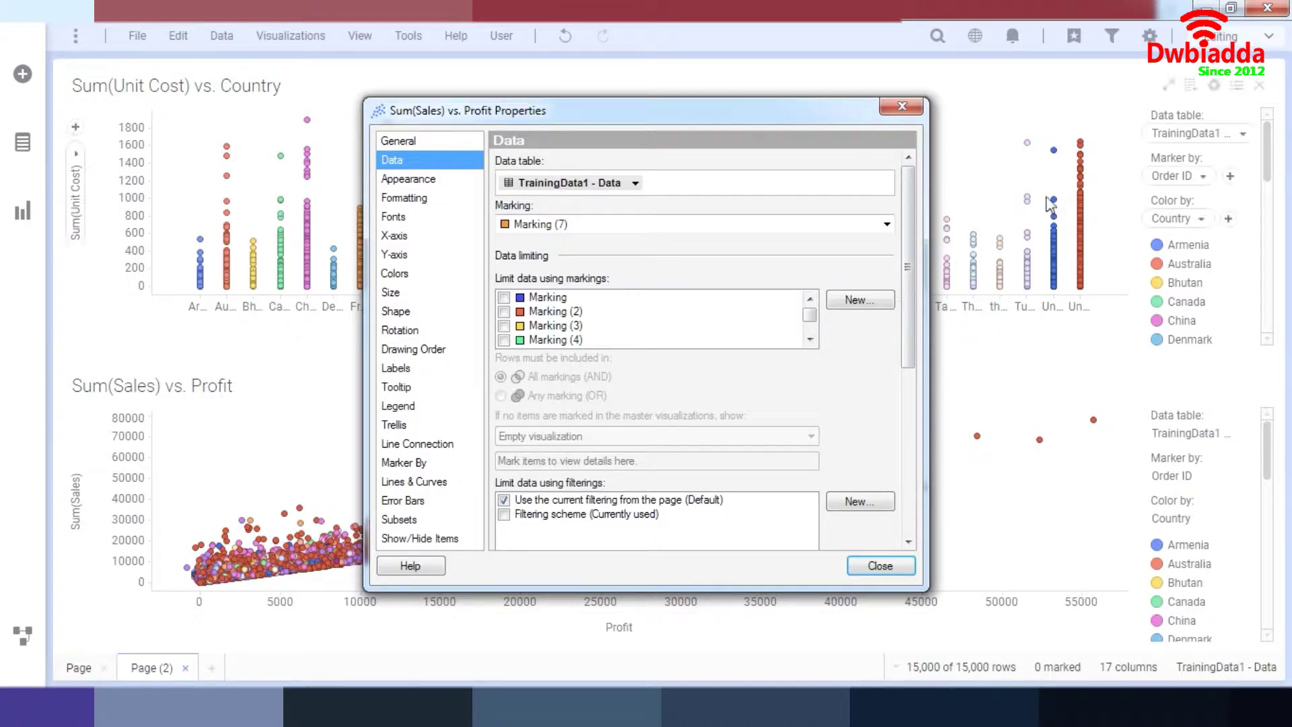
left_click_drag(712, 115, 508, 351)
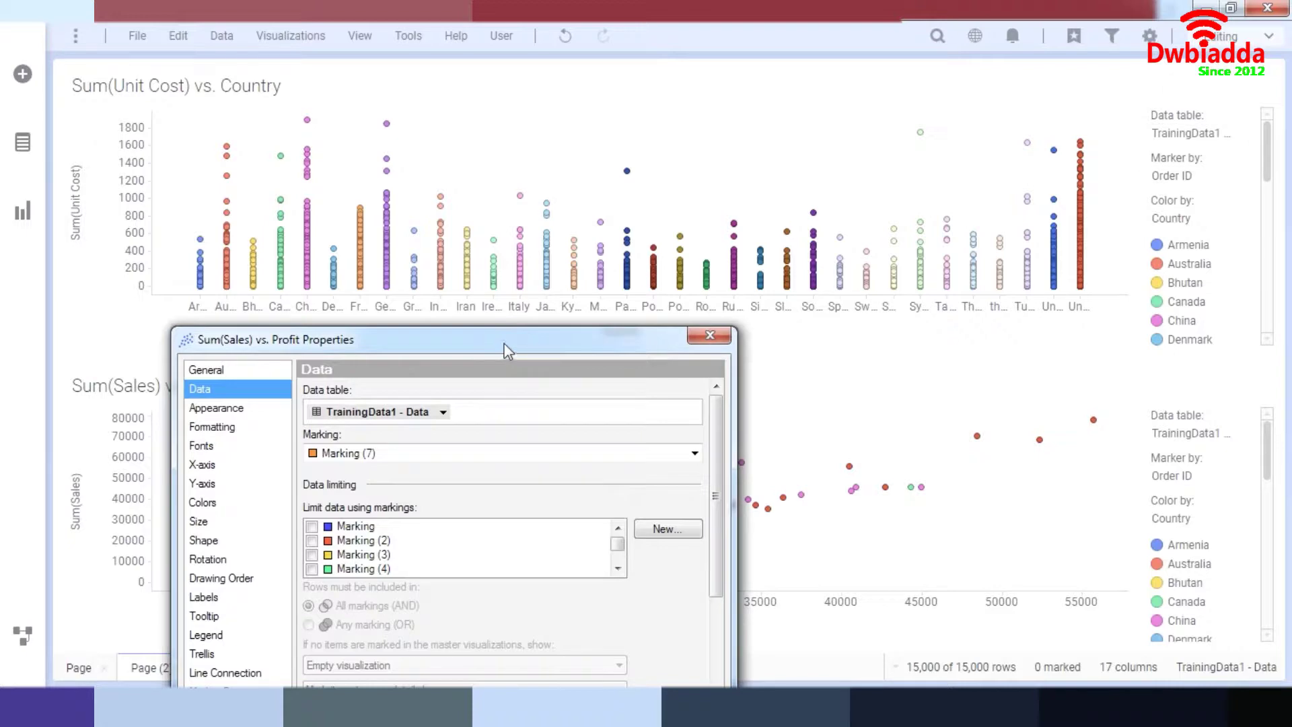
left_click(534, 216)
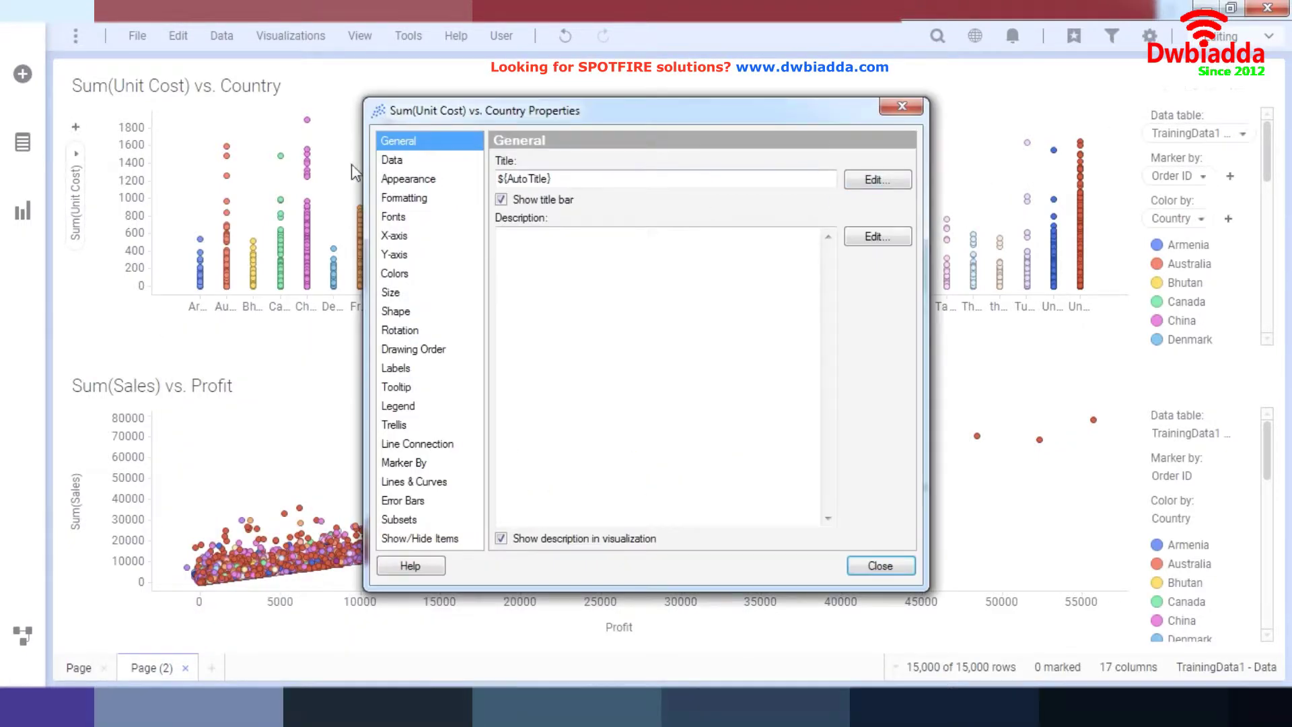
Limit Sum(Sales) vs. Profit by Marking, then mark a block of countries (2,831 rows)
left_click(397, 158)
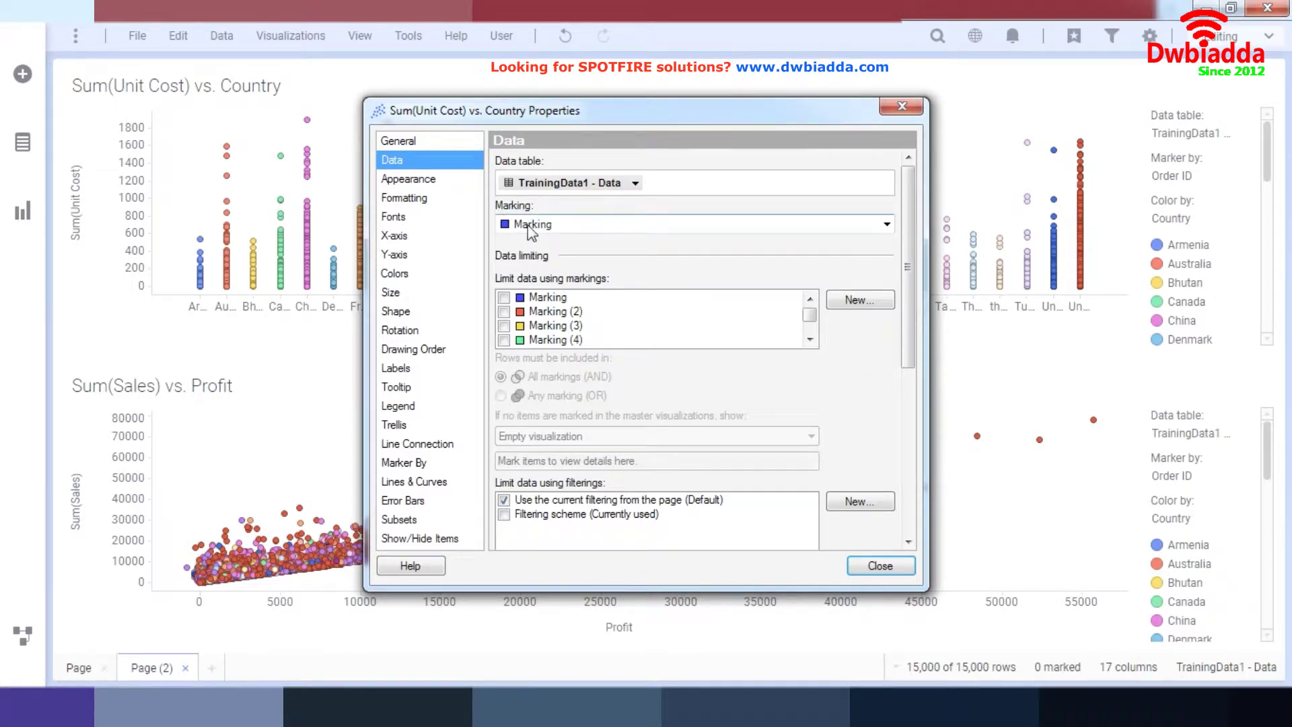
left_click(905, 107)
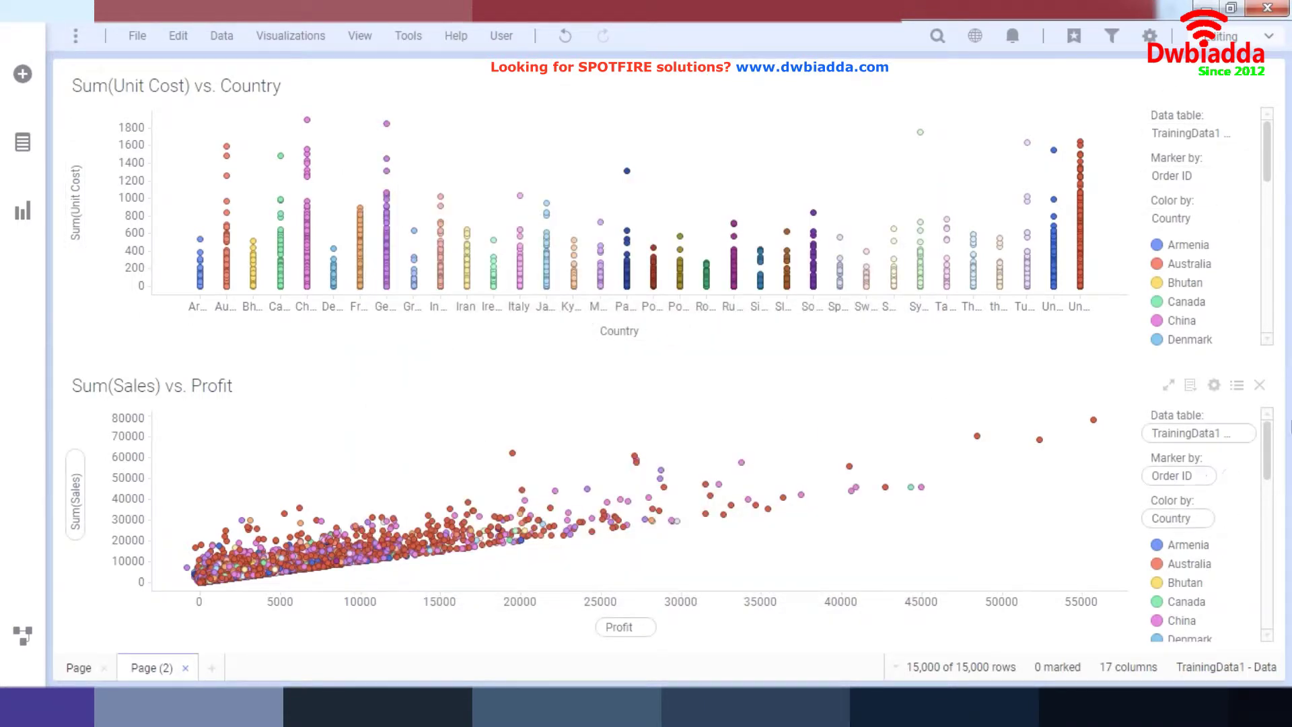
left_click(1214, 385)
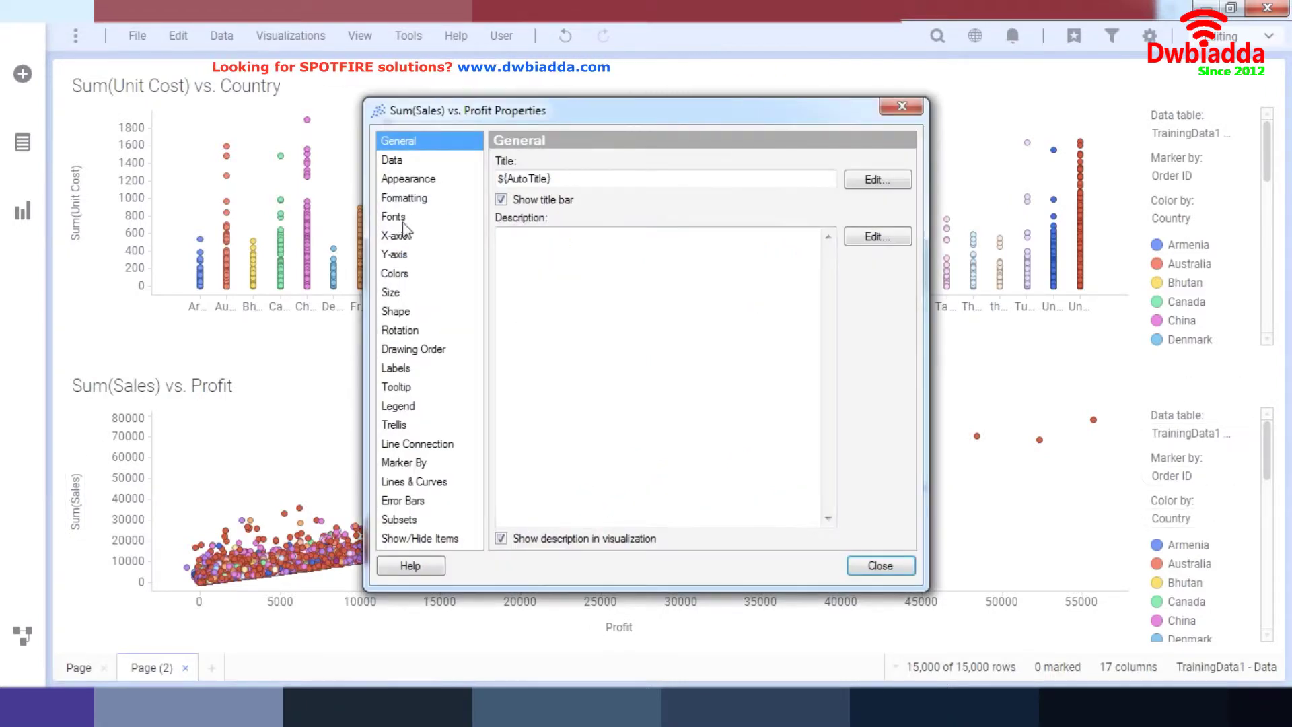
left_click(393, 160)
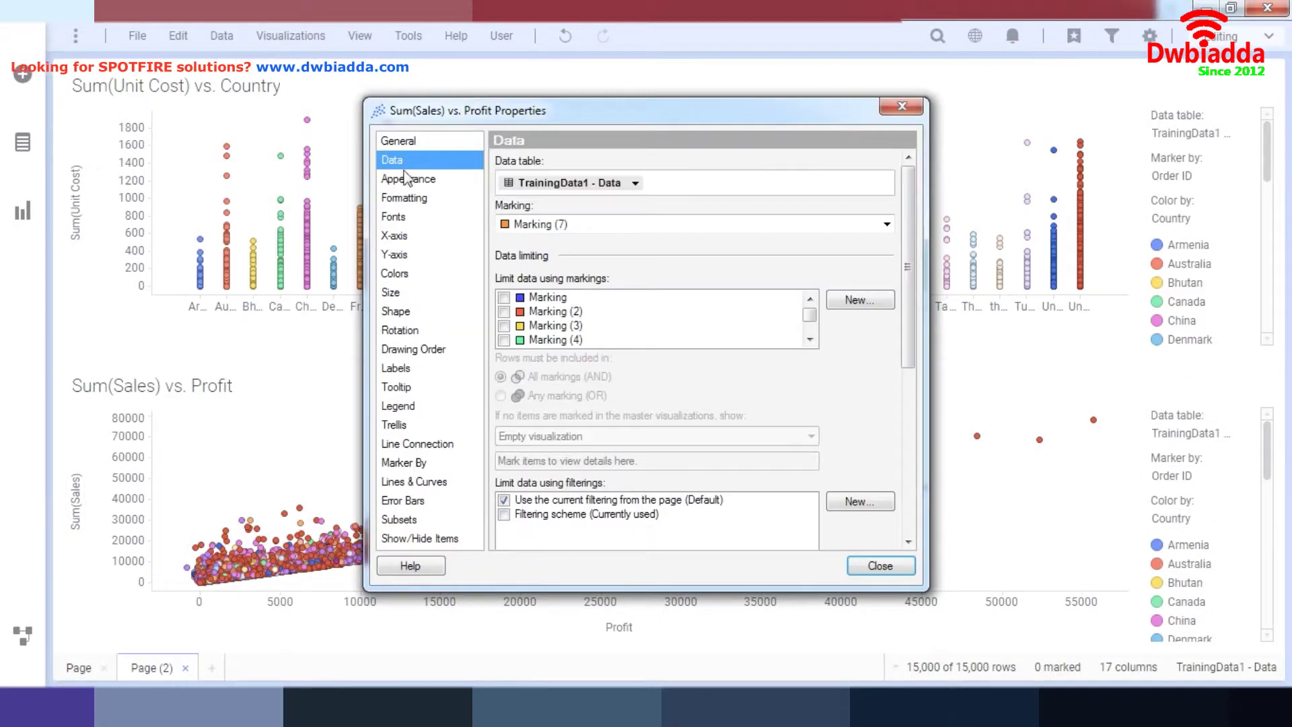
left_click(503, 298)
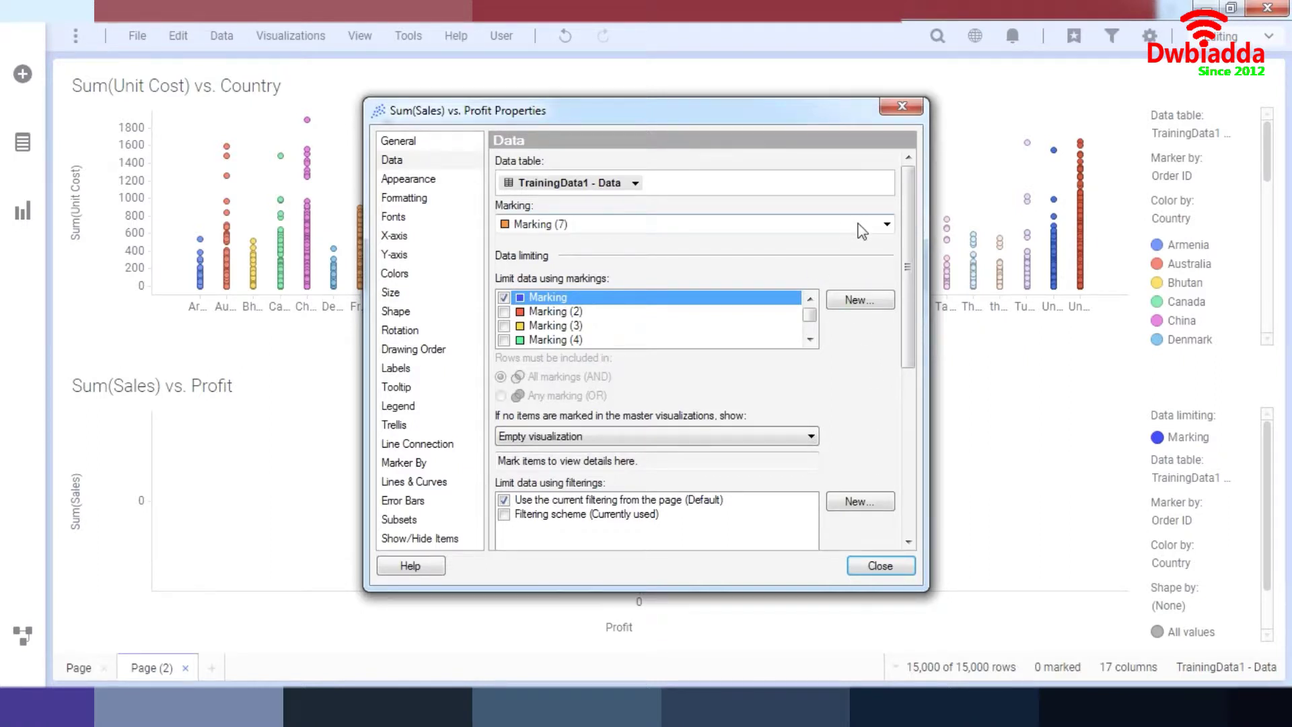
left_click(879, 567)
left_click_drag(324, 176, 649, 291)
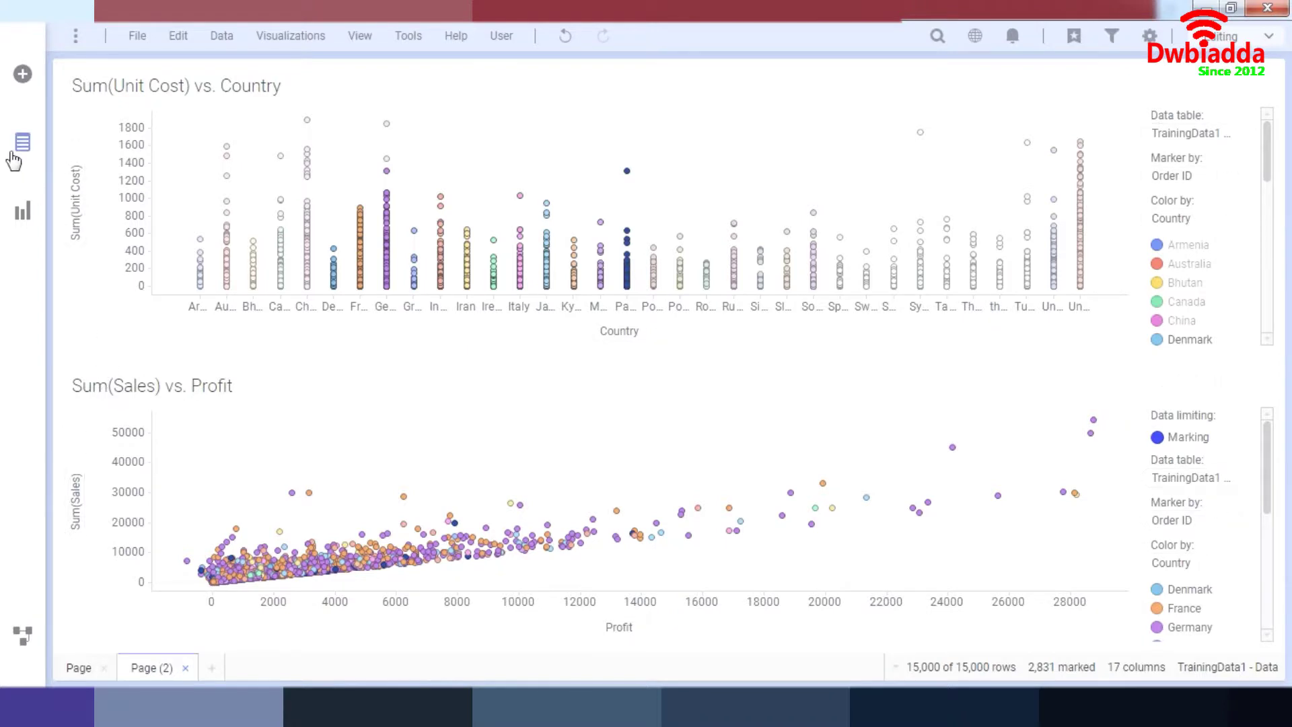
Add a Channel-coloured Price vs. Unit Cost scatter plot and clear the marking
left_click(21, 210)
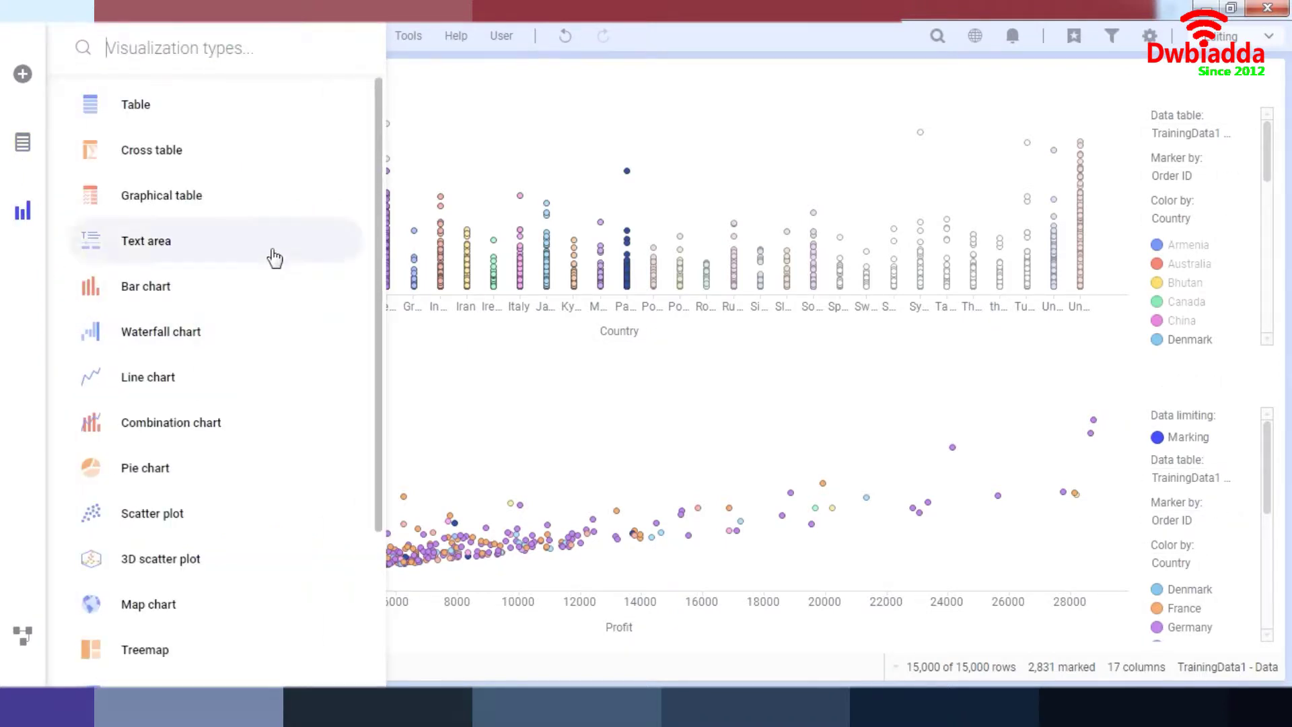
scroll(262, 195, "down", 3)
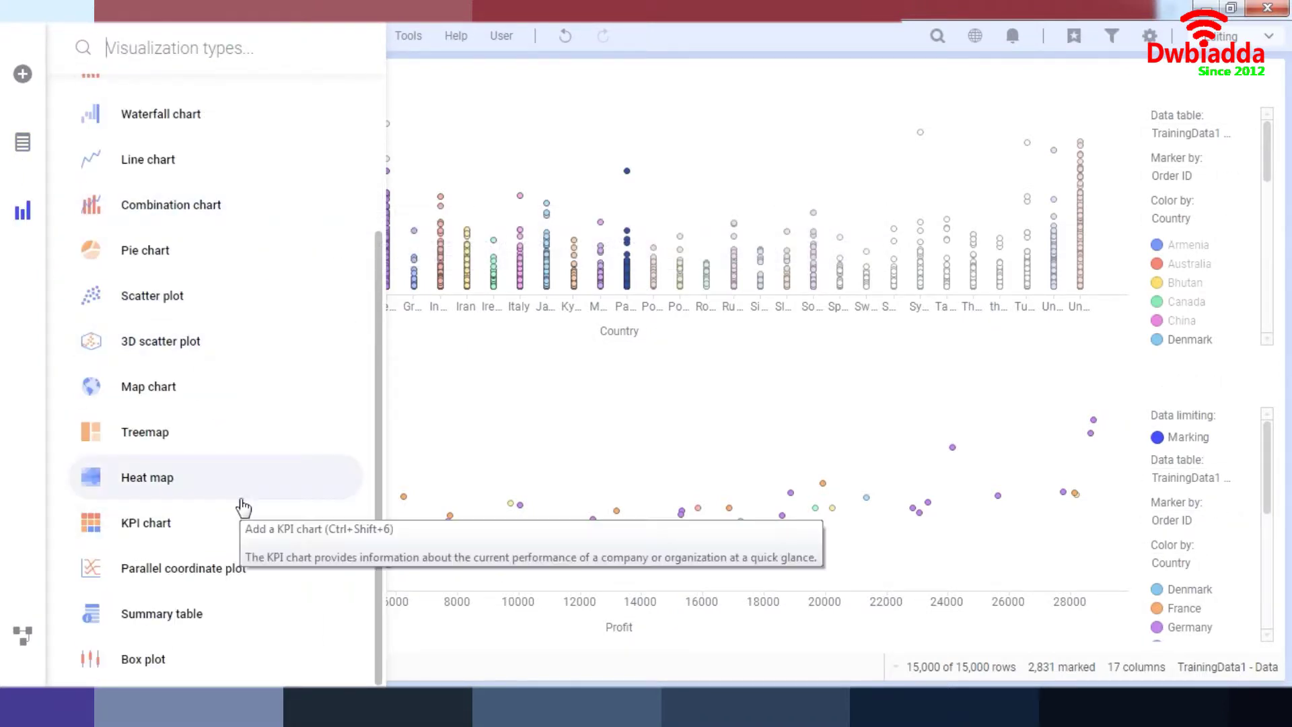
left_click(160, 299)
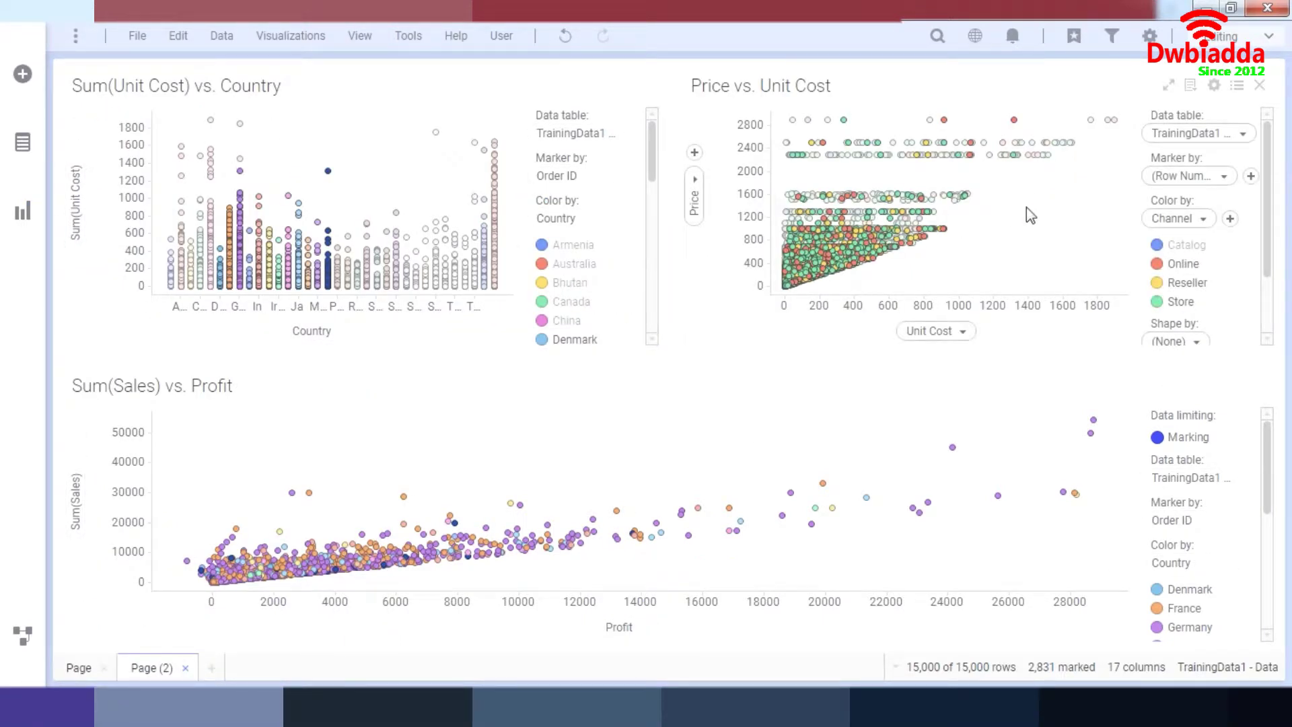
left_click_drag(1027, 208, 1005, 349)
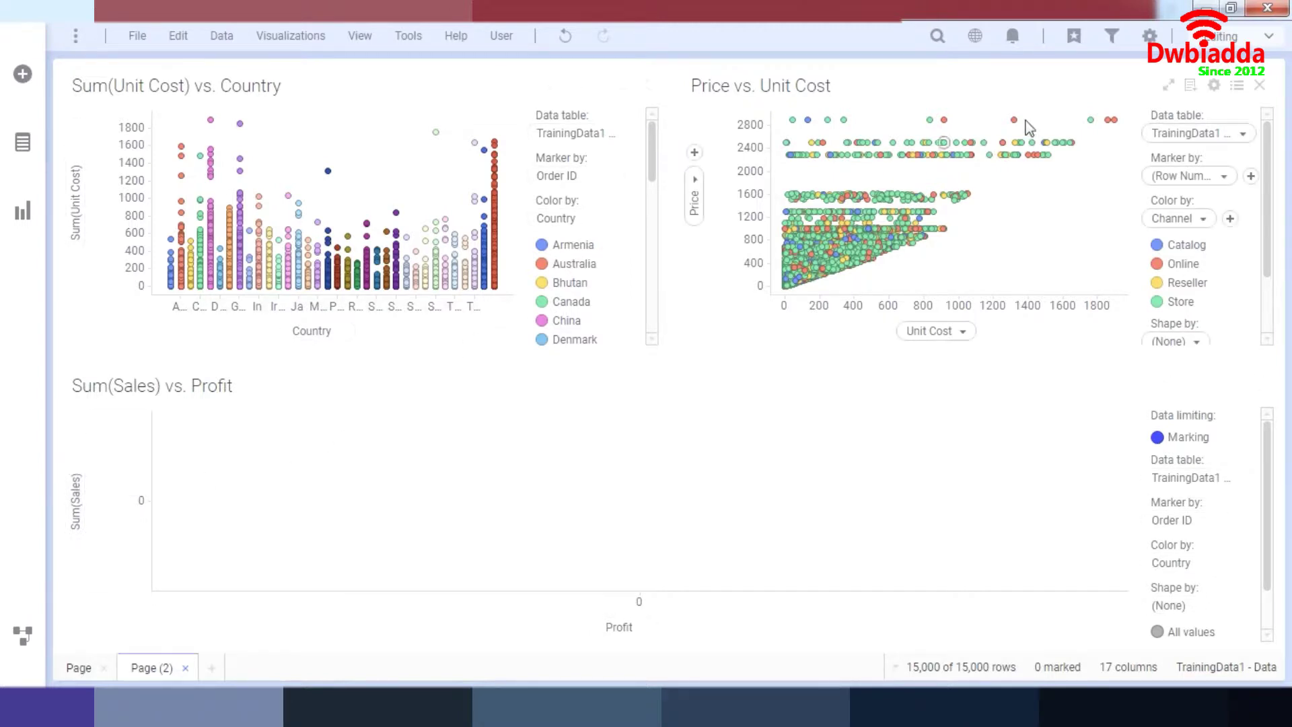
Mark the upper band of high-price points in Price vs. Unit Cost (208 rows)
left_click(898, 156)
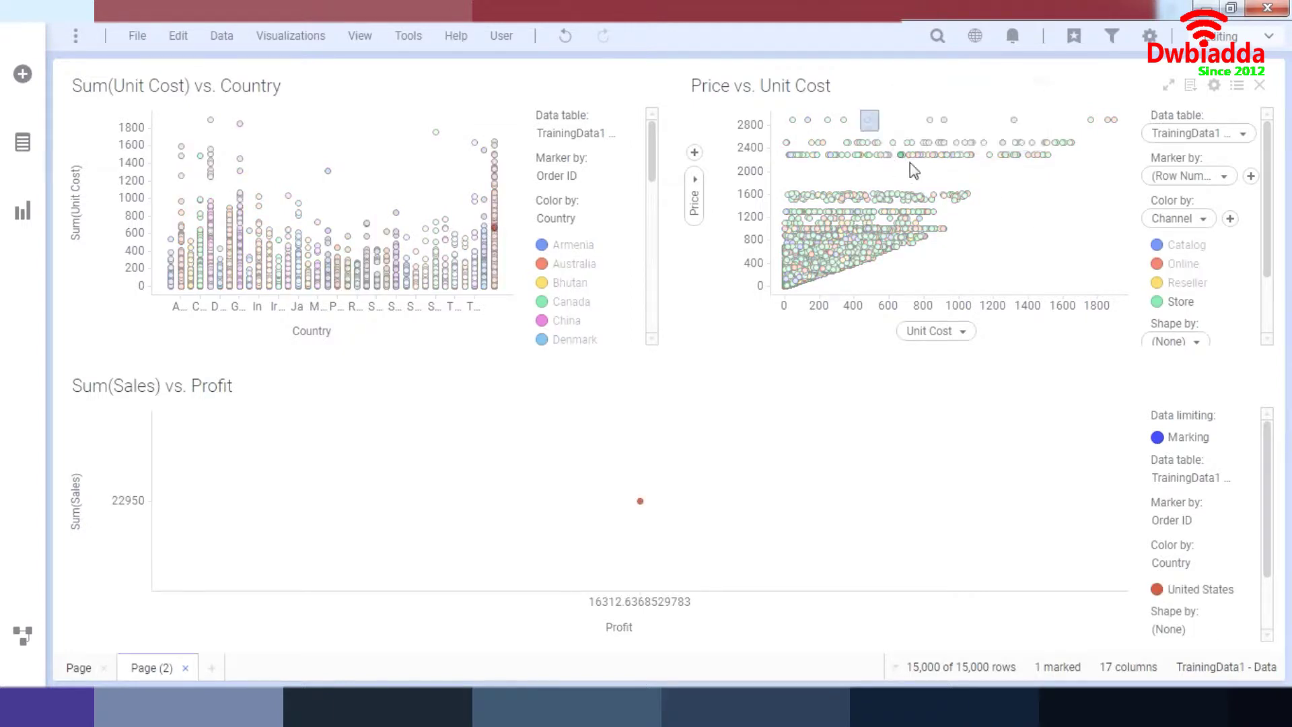
left_click_drag(913, 170, 984, 227)
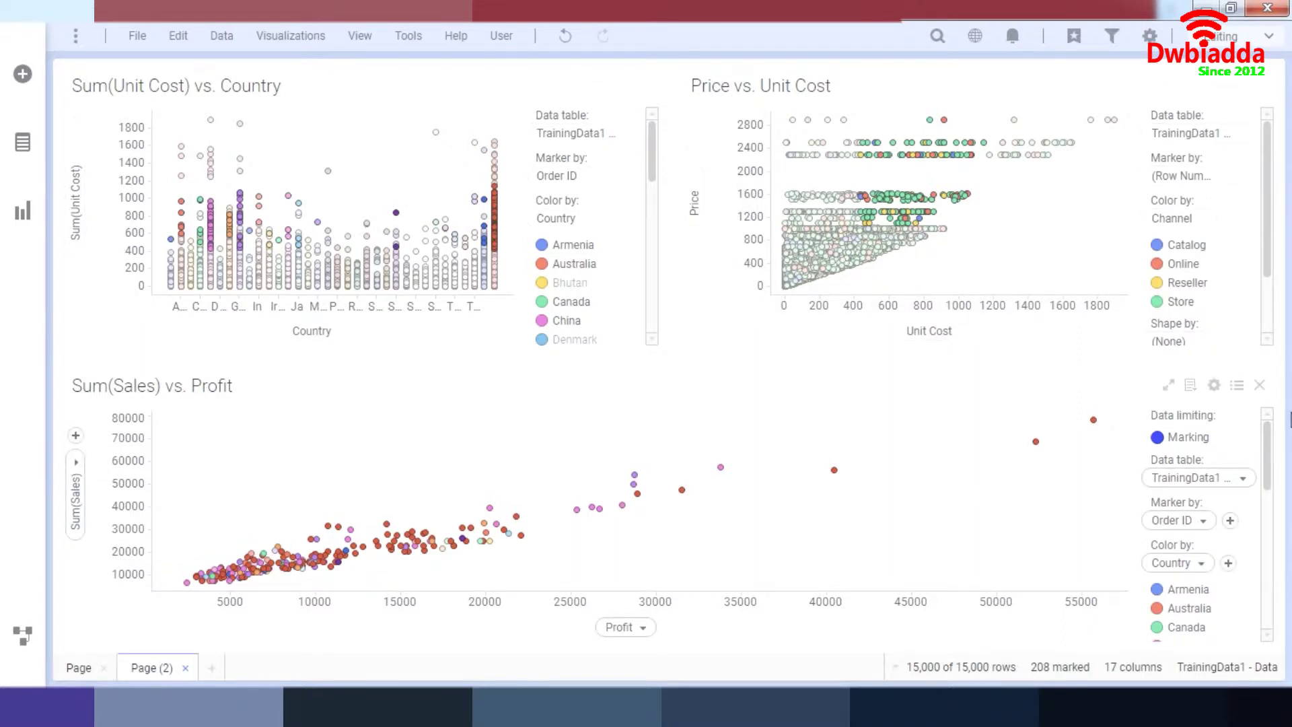
Check which markings Sum(Sales) vs. Profit and Price vs. Unit Cost use
left_click(1214, 386)
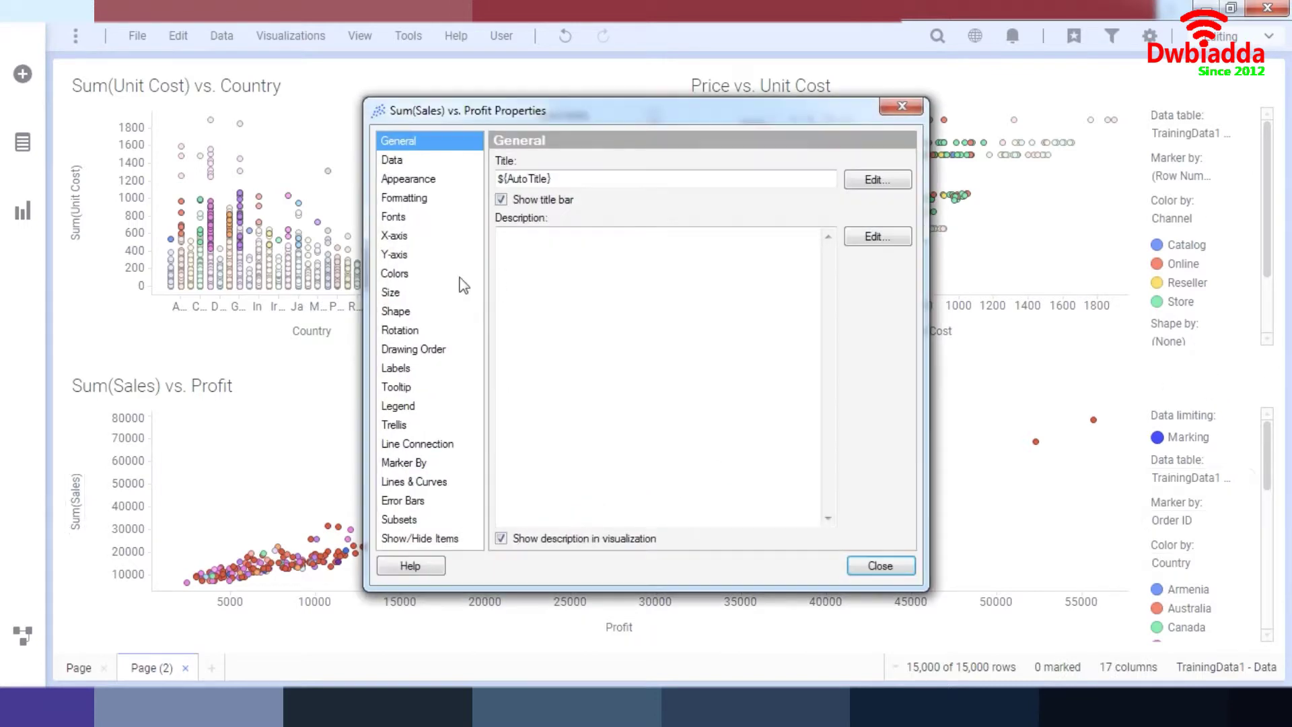
left_click(918, 105)
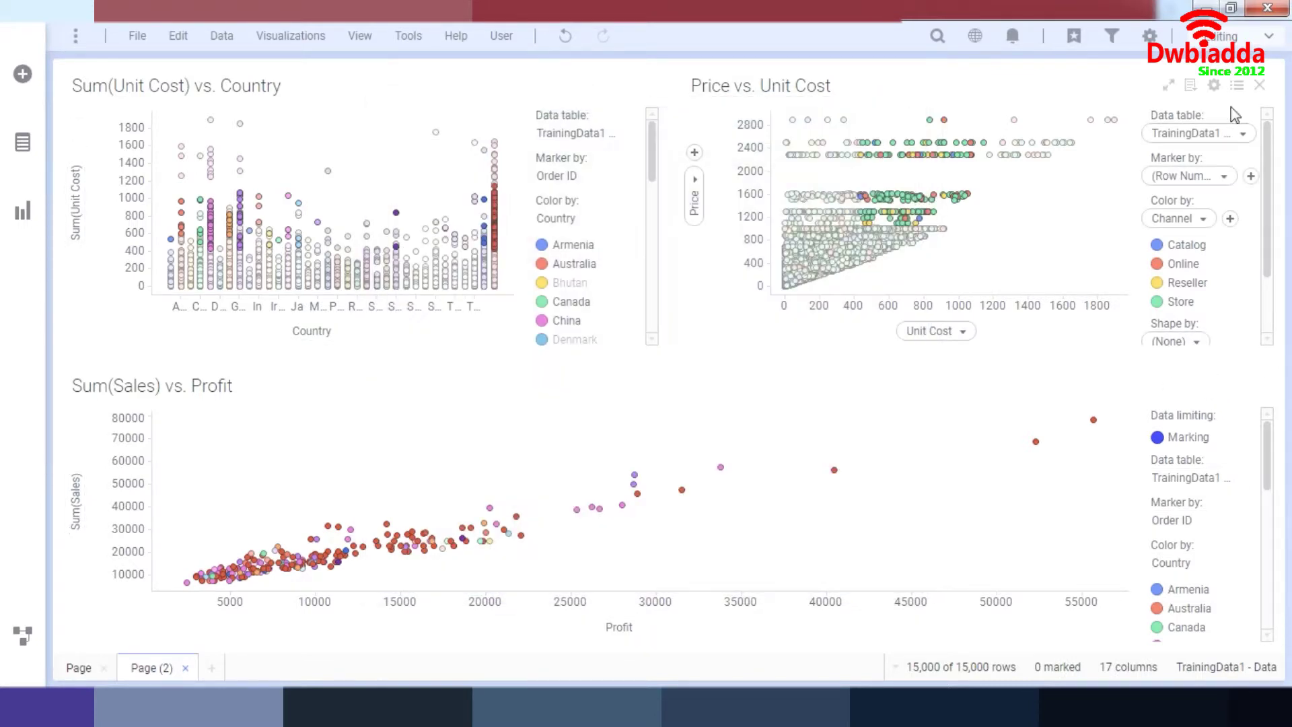
left_click(1214, 87)
left_click(418, 160)
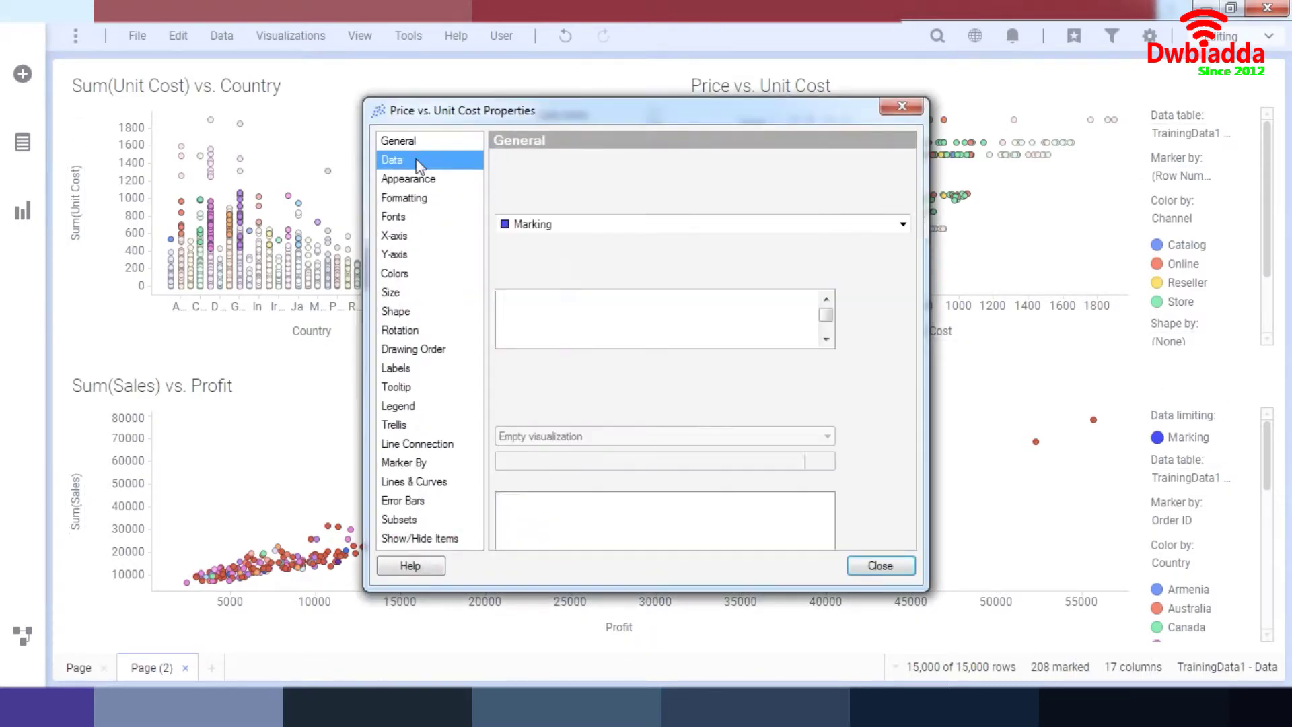
left_click(902, 106)
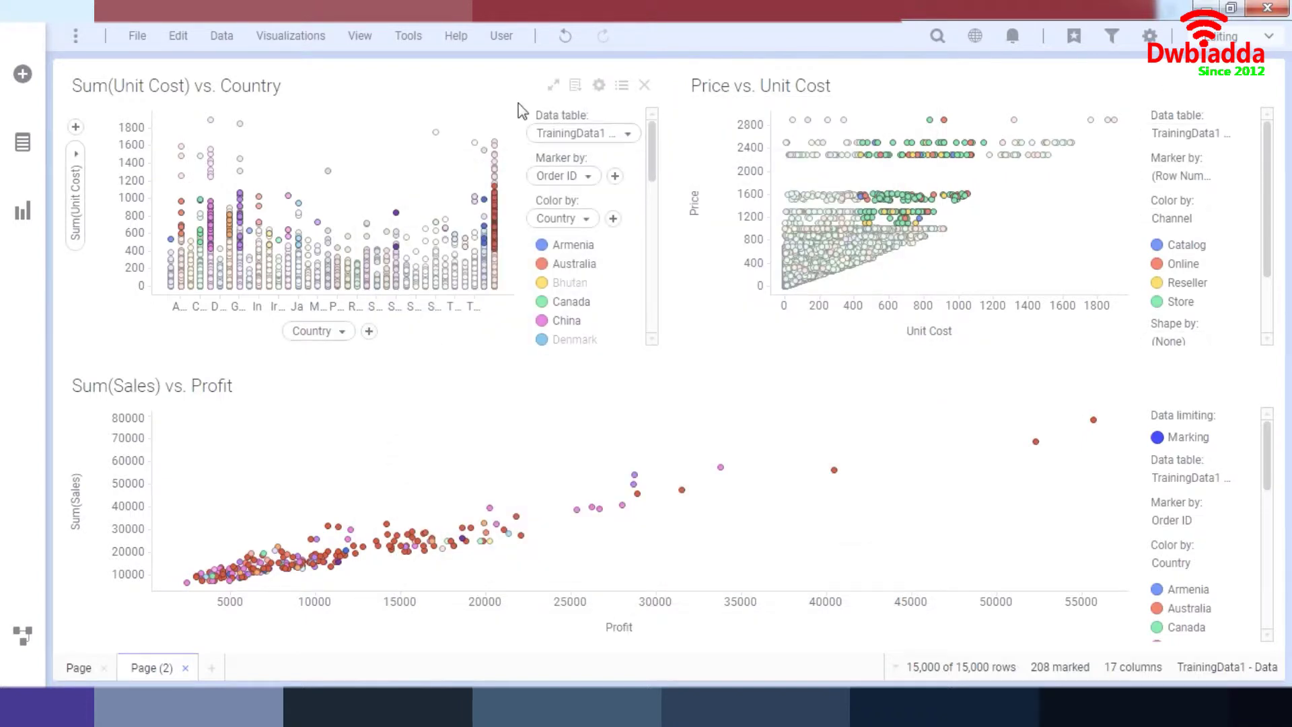
Switch Sum(Unit Cost) vs. Country to Marking (2), rechecking Price vs. Unit Cost's marking
left_click(597, 86)
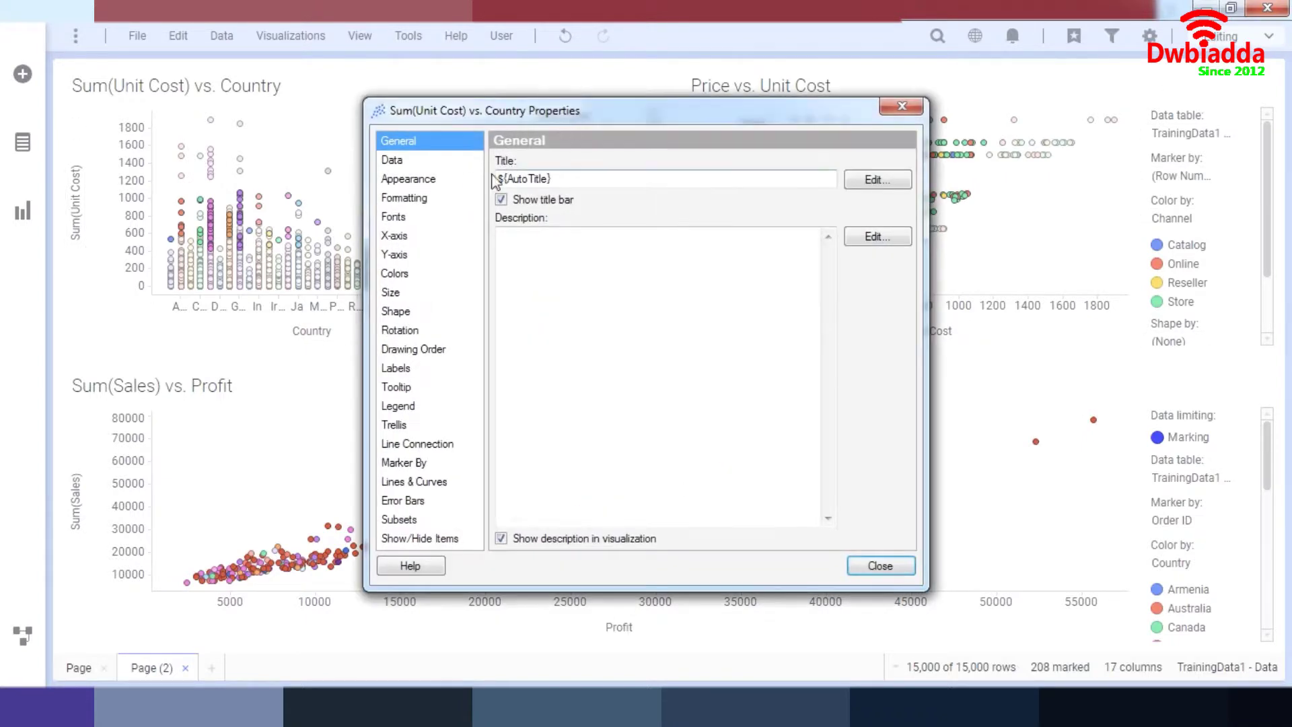
left_click(417, 161)
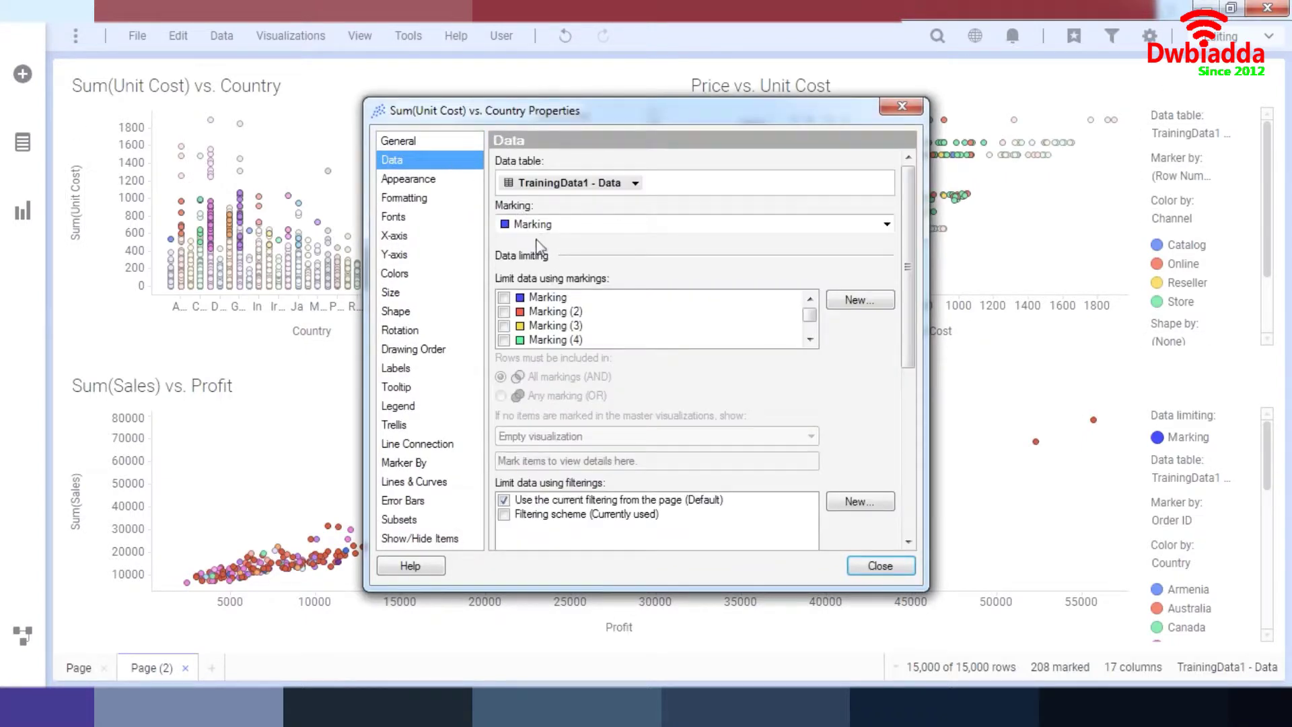
left_click(868, 224)
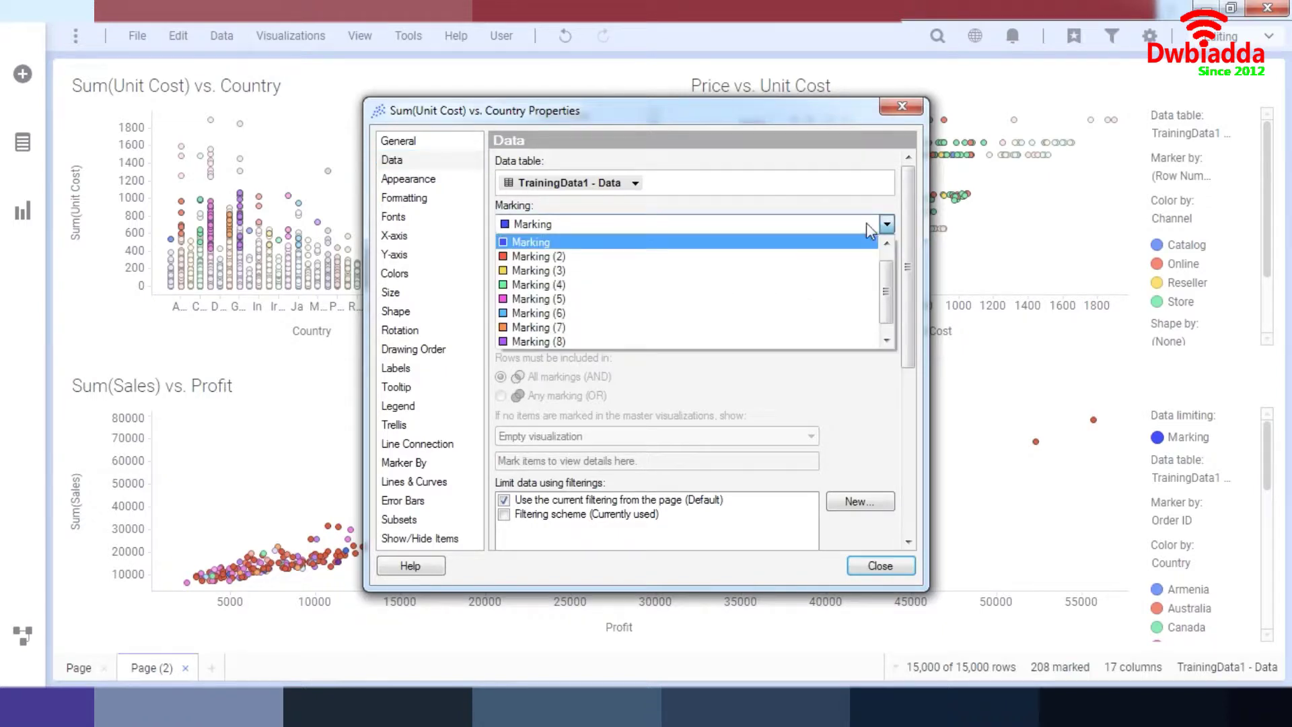
left_click(695, 256)
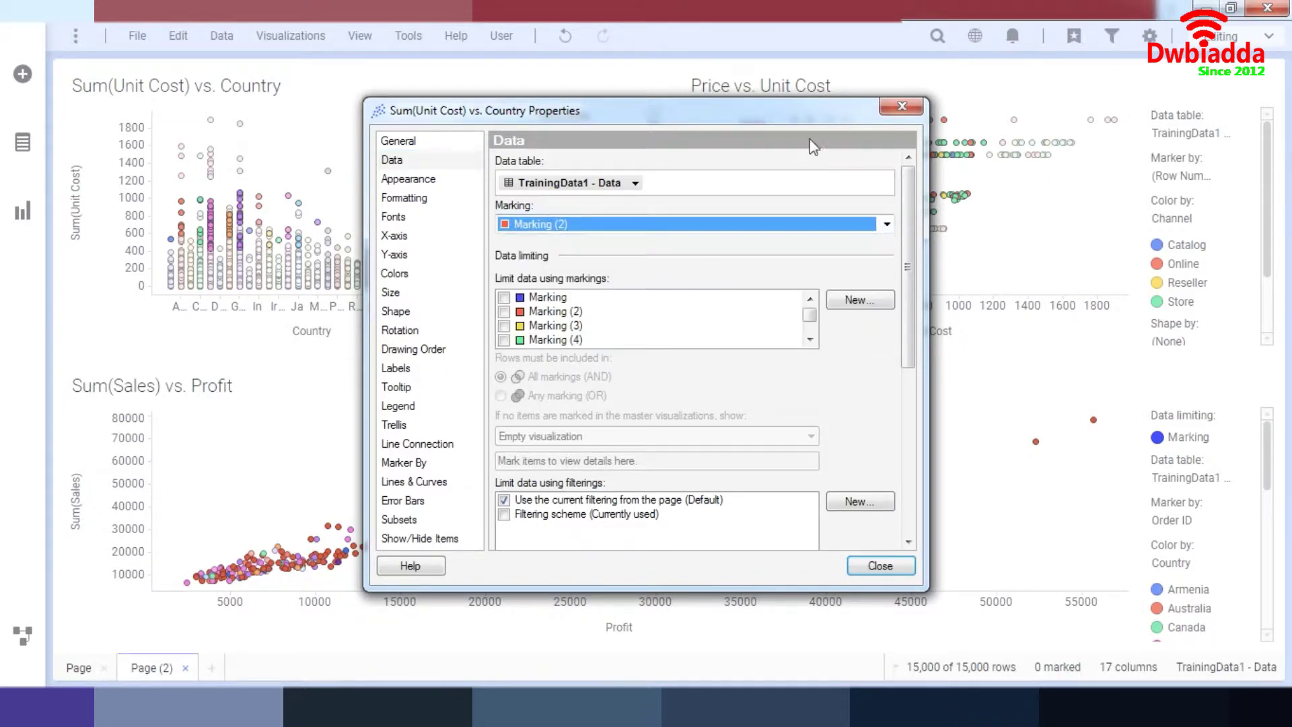
left_click(901, 106)
left_click(1212, 86)
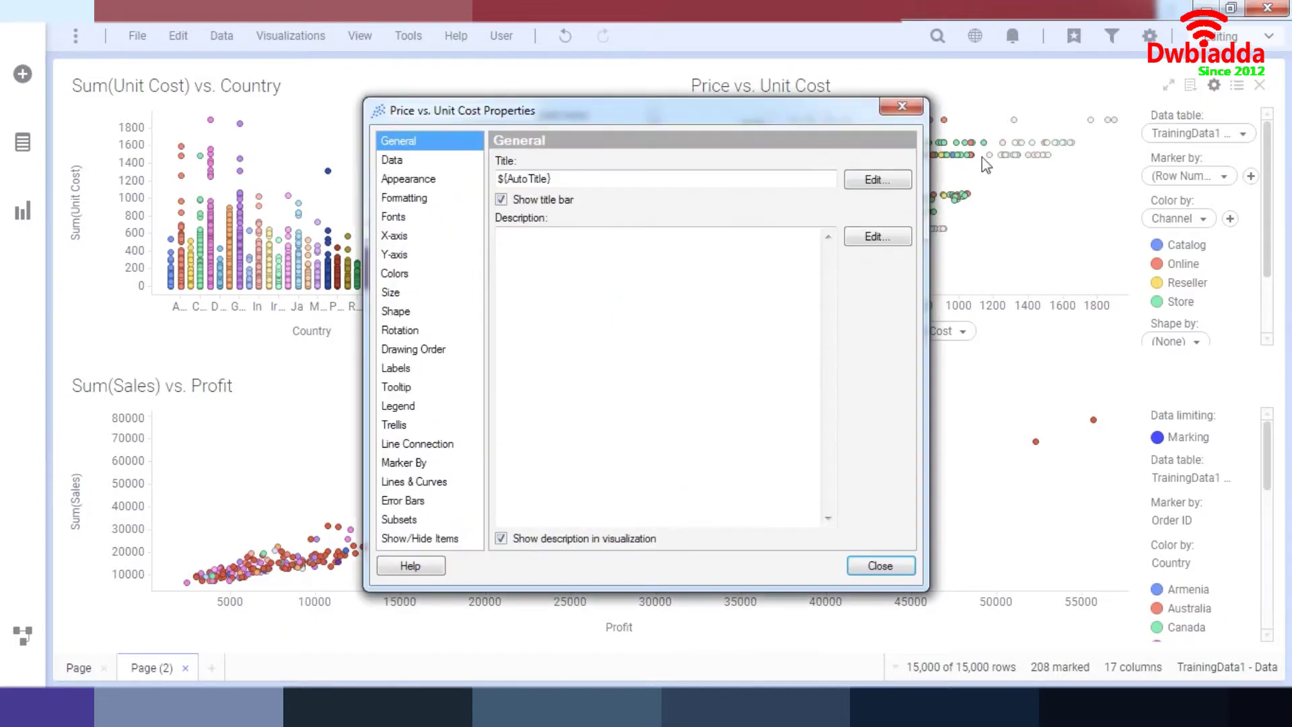
left_click(421, 161)
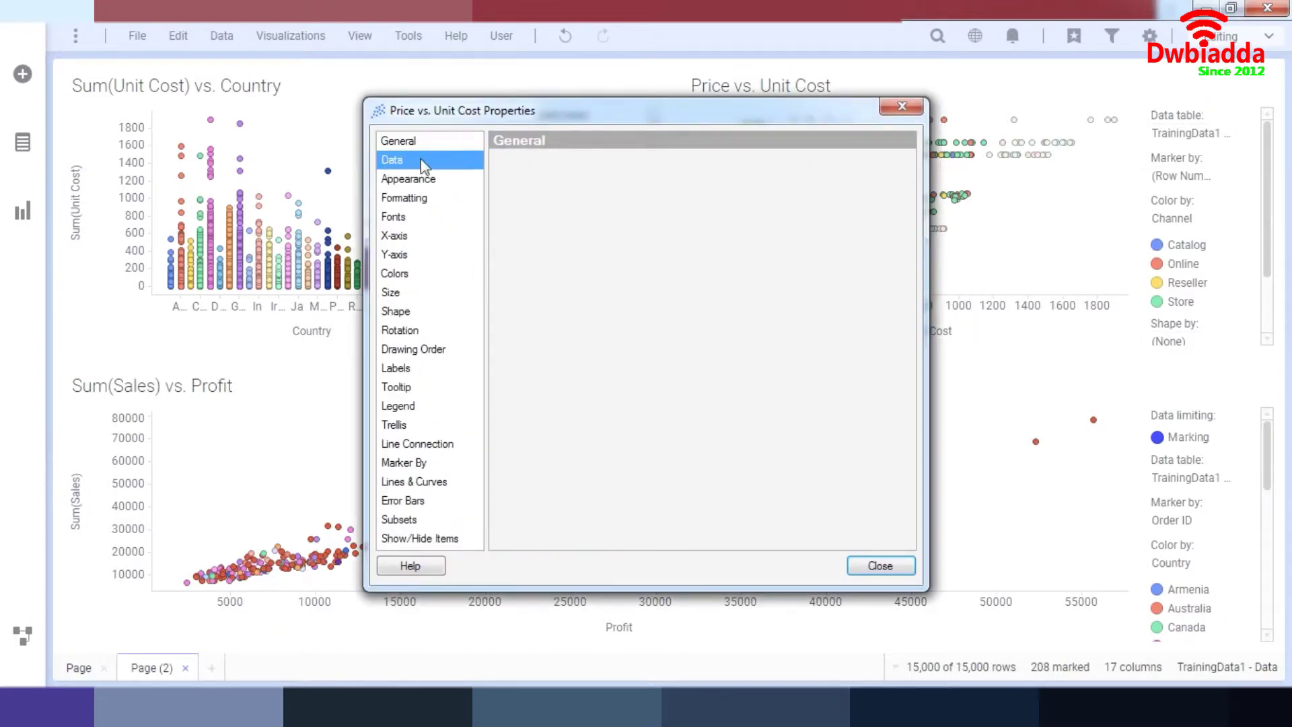
left_click(902, 107)
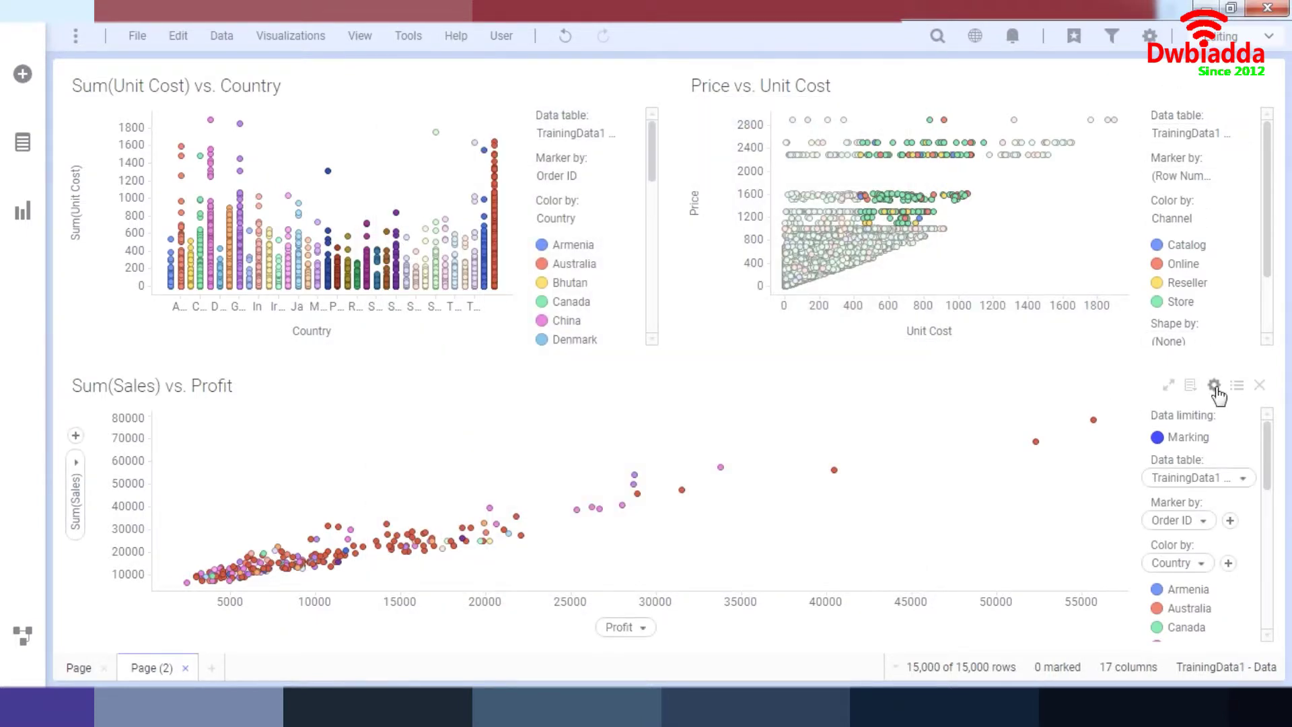
Also limit Sum(Sales) vs. Profit by Marking (2), then mark a group of countries (241 rows)
left_click(1214, 385)
left_click(398, 159)
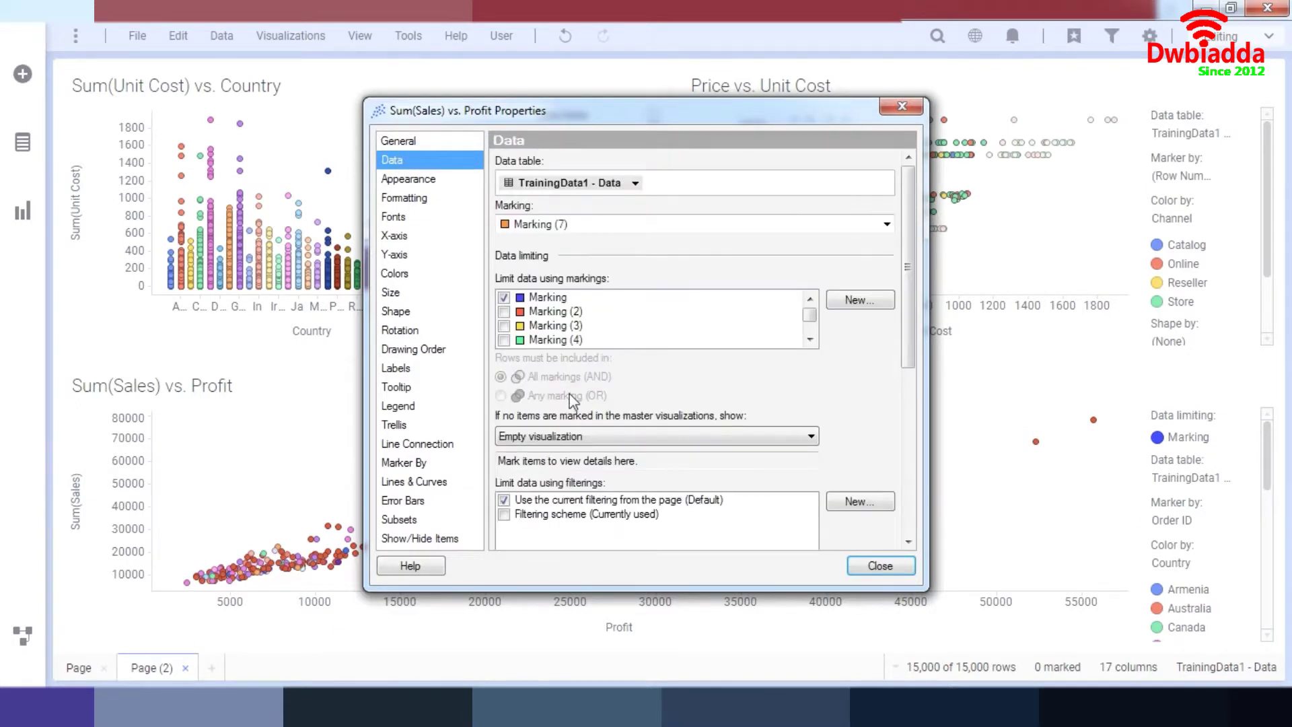
left_click(504, 313)
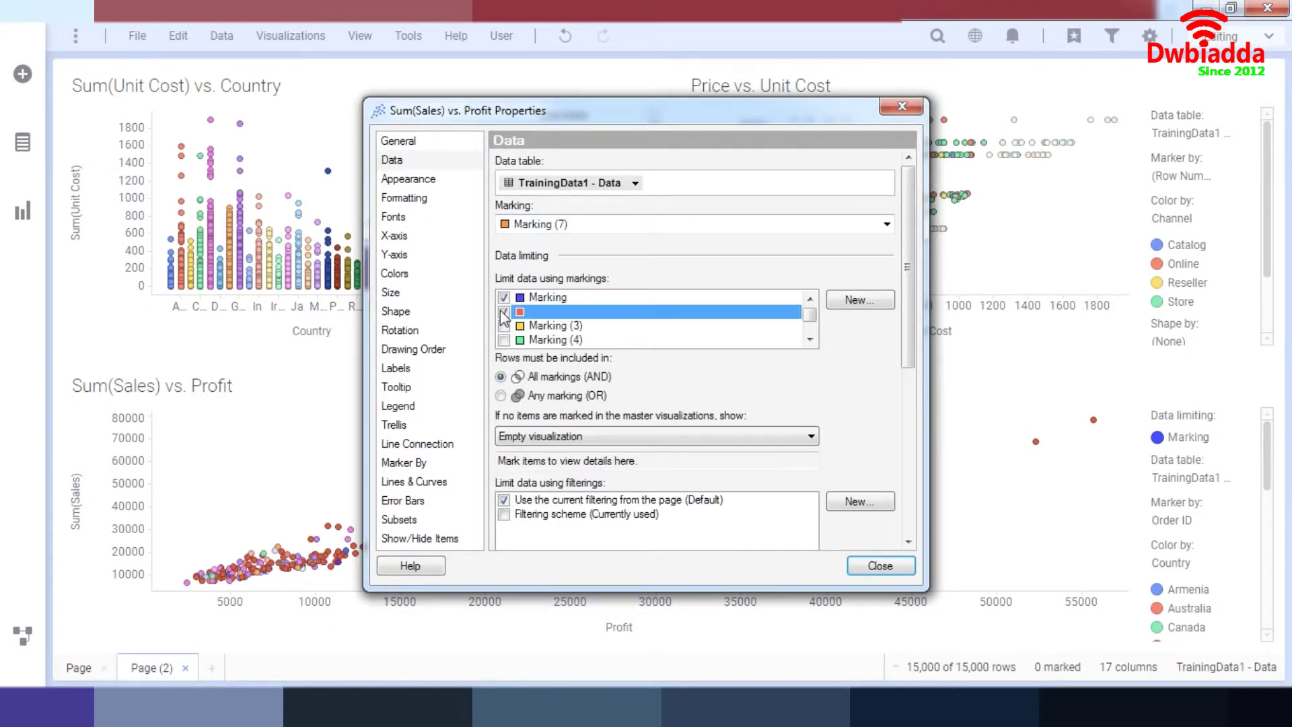
left_click(852, 565)
left_click_drag(193, 165, 355, 259)
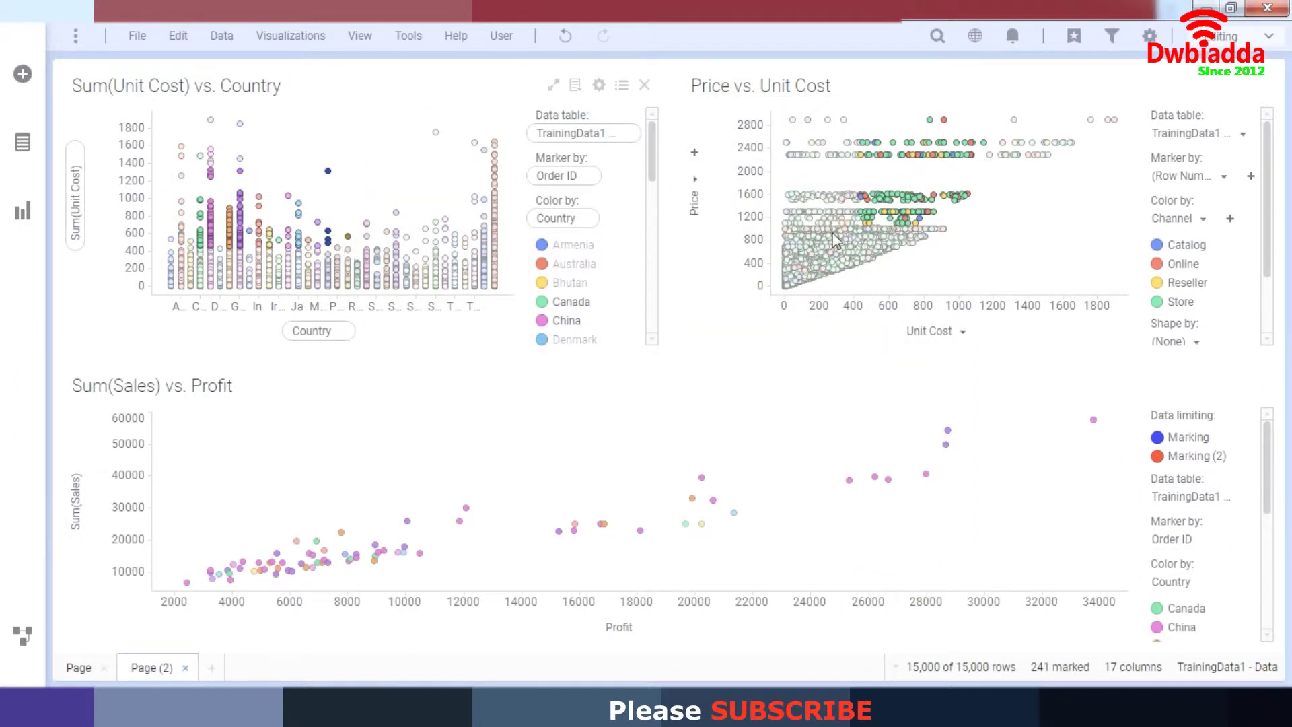
Clear the earlier marking, then mark a range of countries and the high-price Price vs. Unit Cost points
left_click_drag(858, 159, 955, 249)
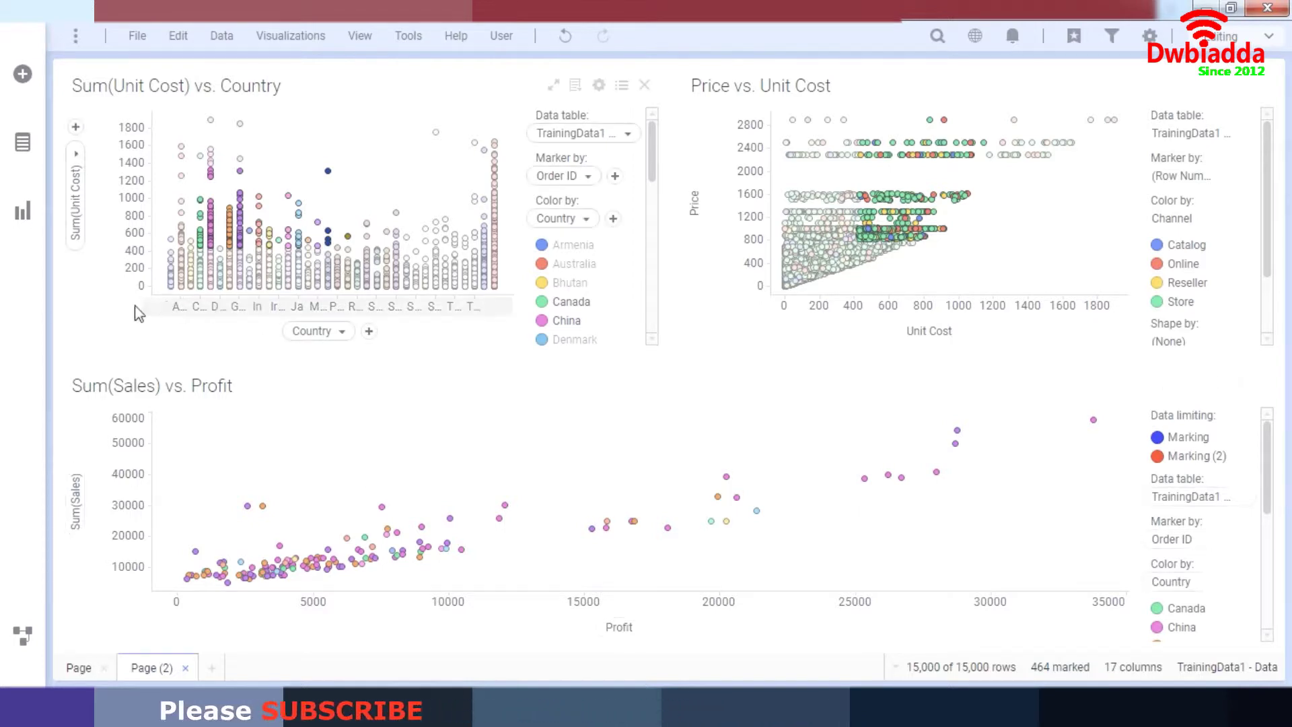
left_click(107, 312)
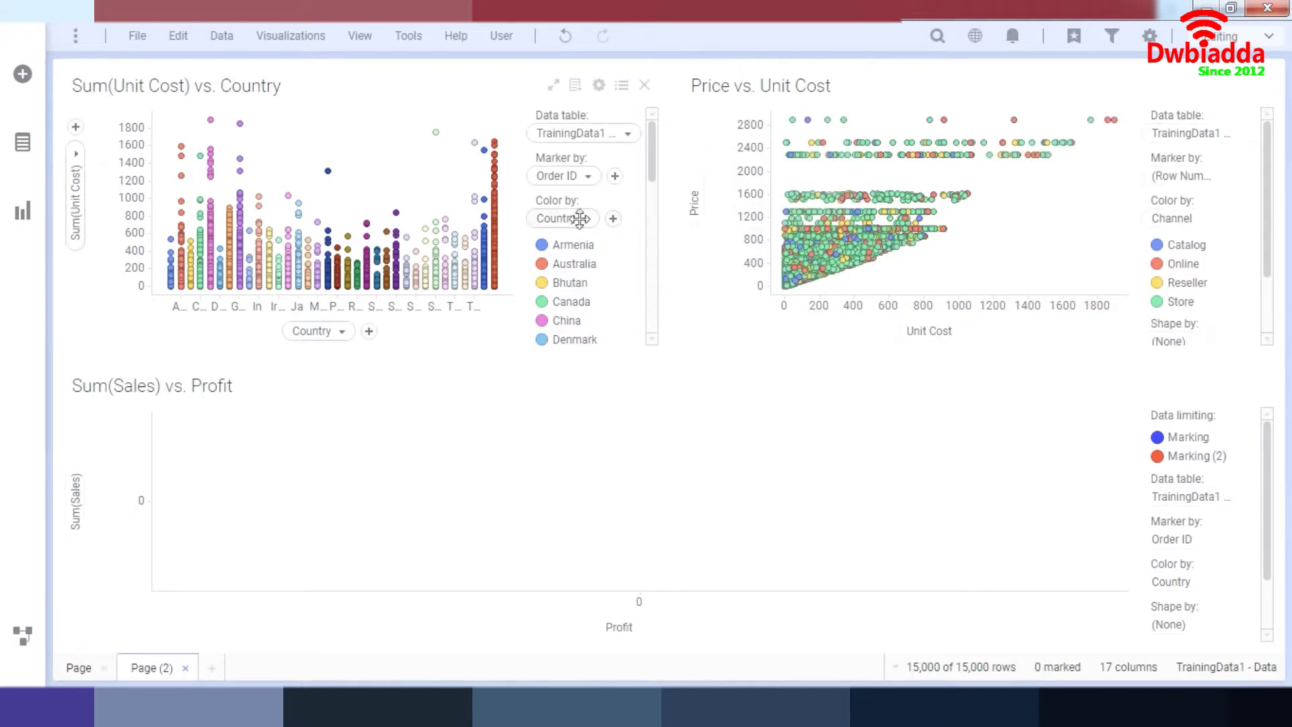
left_click_drag(317, 193, 409, 253)
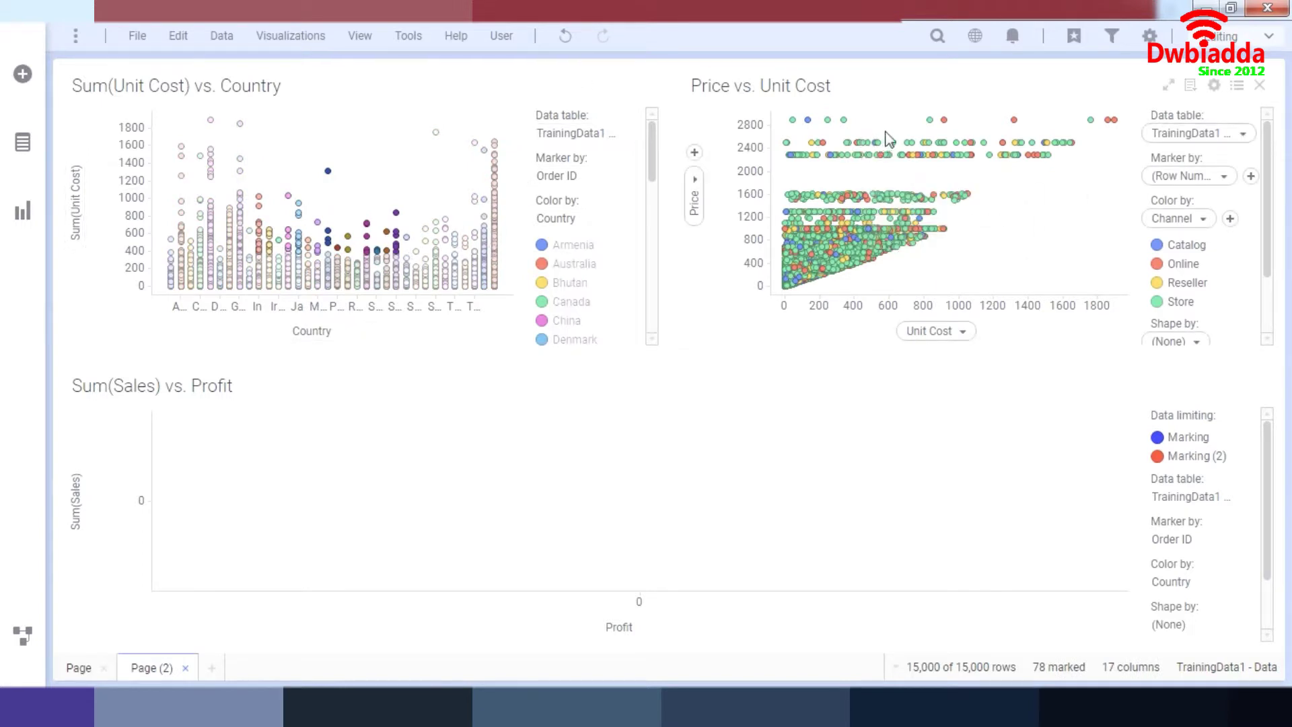
left_click_drag(886, 119, 998, 213)
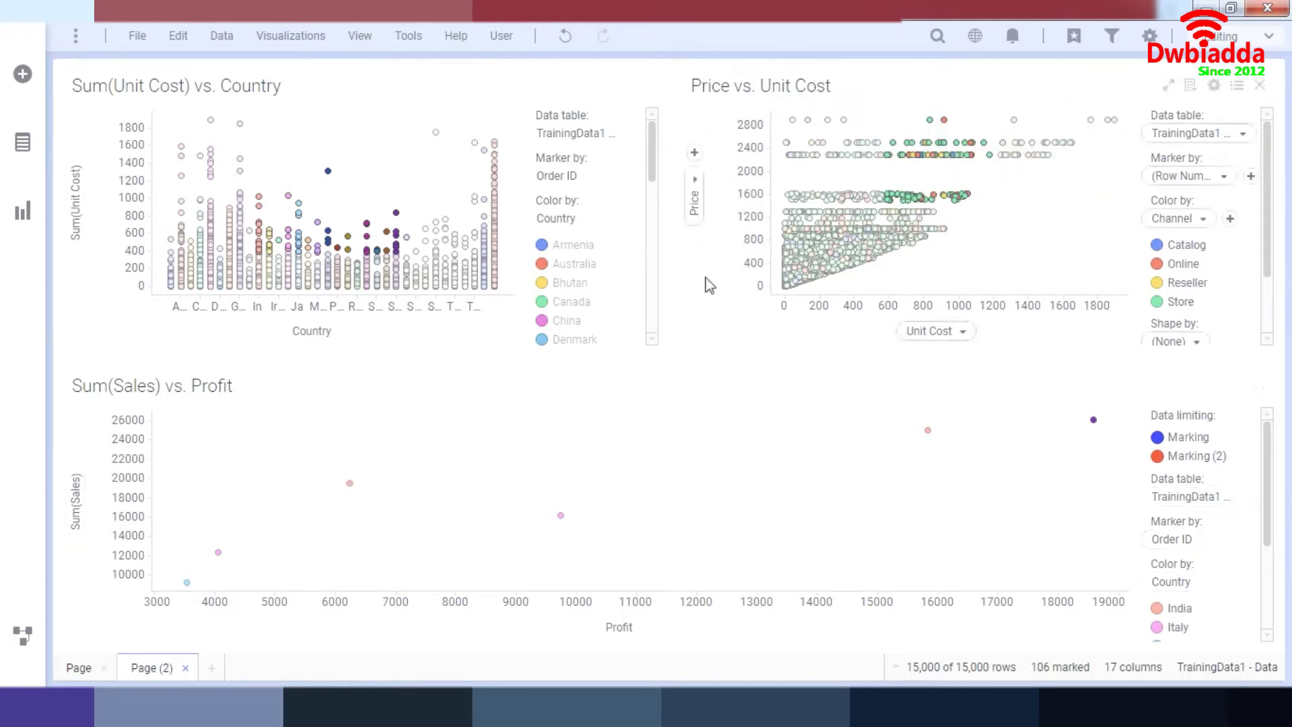
Trellis the Sum(Sales) vs. Profit chart by the Country column
left_click(12, 220)
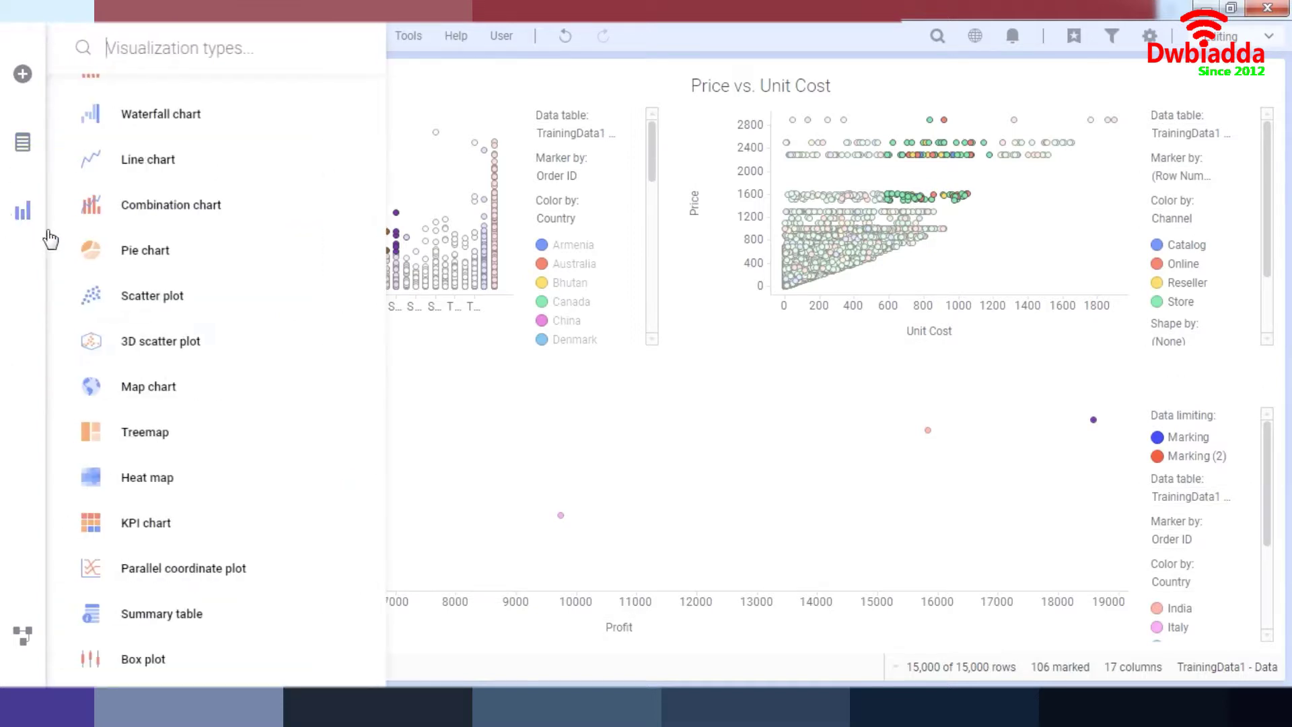
left_click(22, 143)
left_click_drag(144, 370, 558, 511)
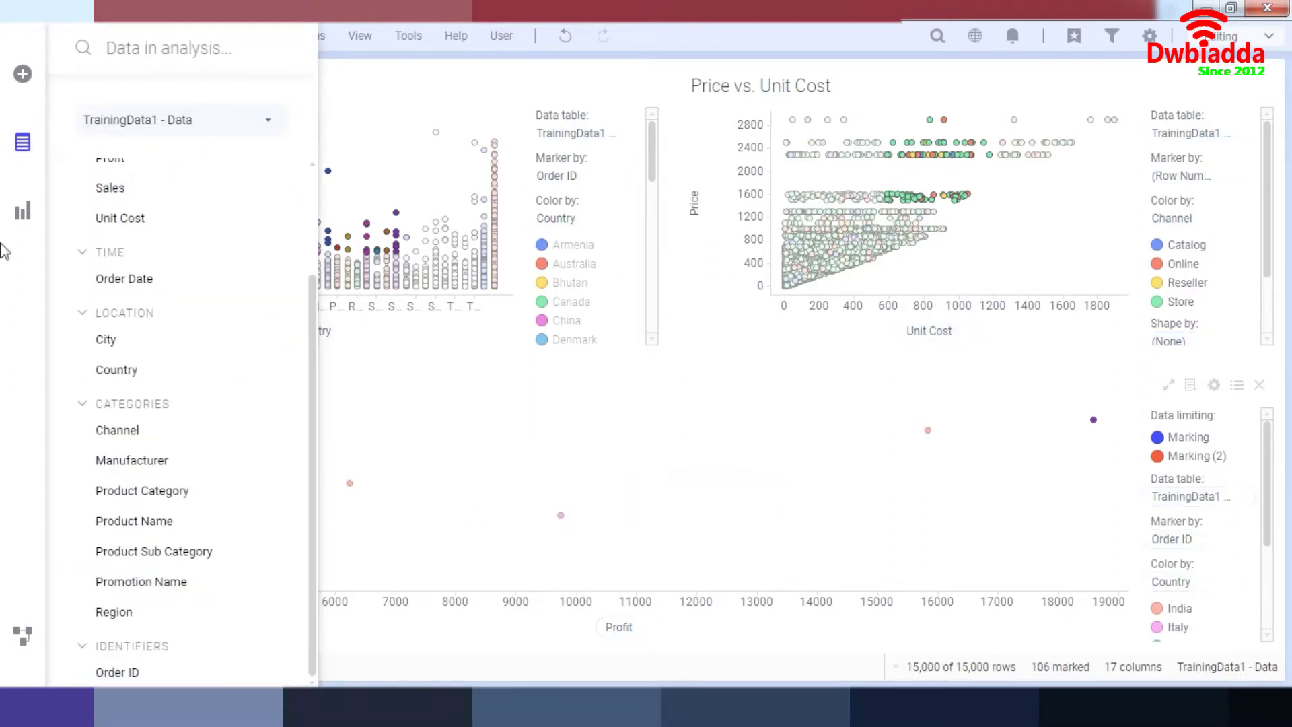
left_click_drag(144, 373, 743, 518)
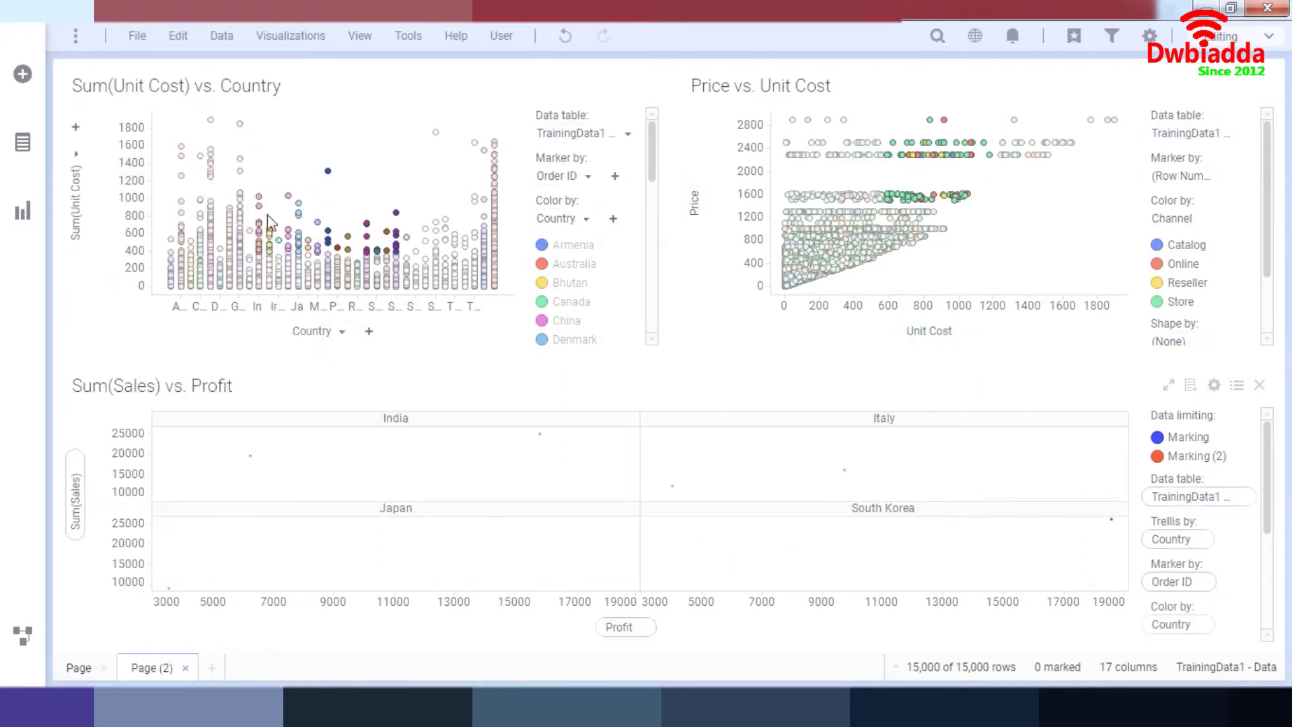
Mark a group of Sum(Unit Cost) bars and a block of Price vs. Unit Cost points
left_click_drag(209, 176, 411, 286)
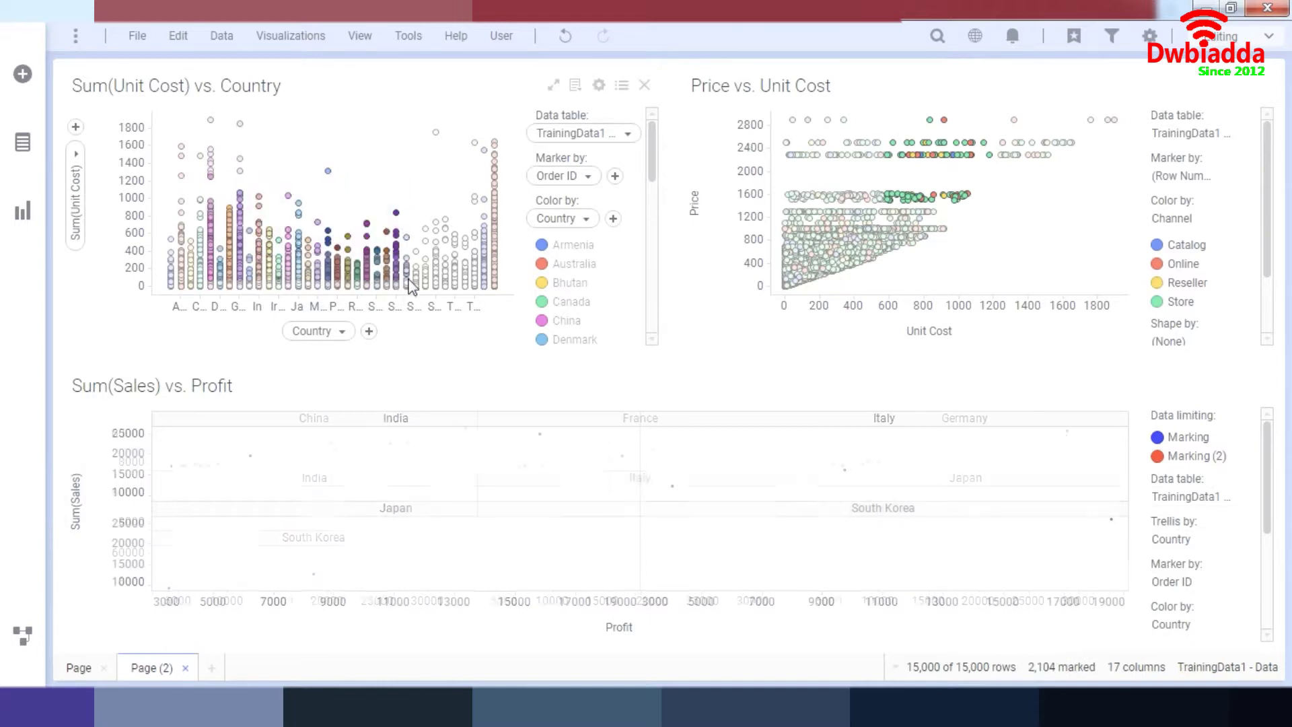
left_click_drag(827, 151, 898, 274)
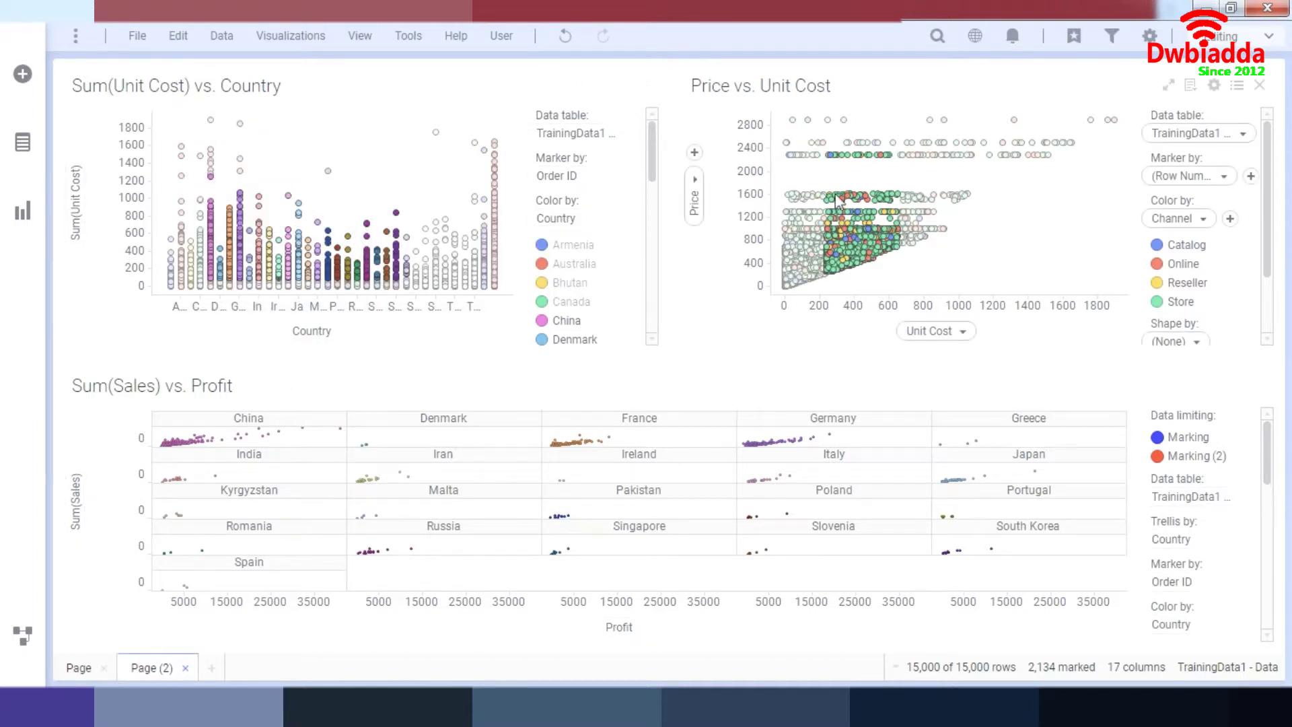
mouse_move(869, 265)
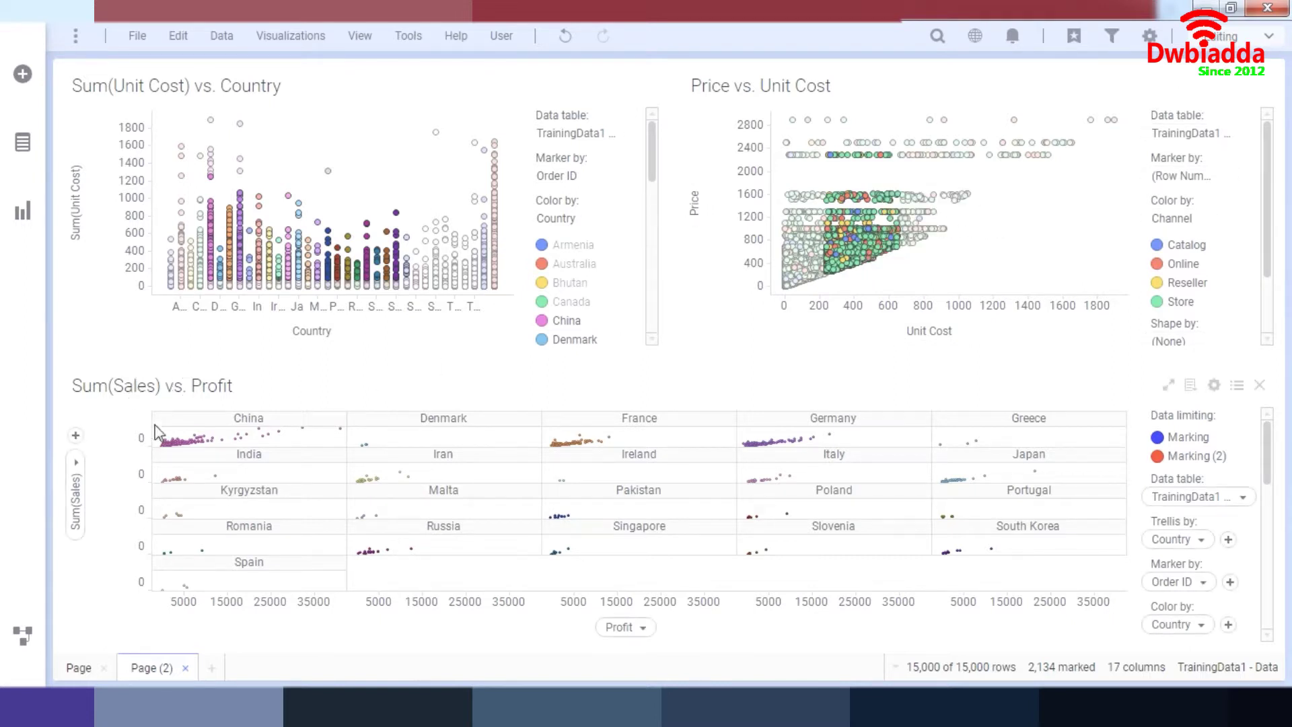
Enlarge the Sum(Sales) vs. Profit trellis and mark China's dense cluster of points
mouse_move(174, 449)
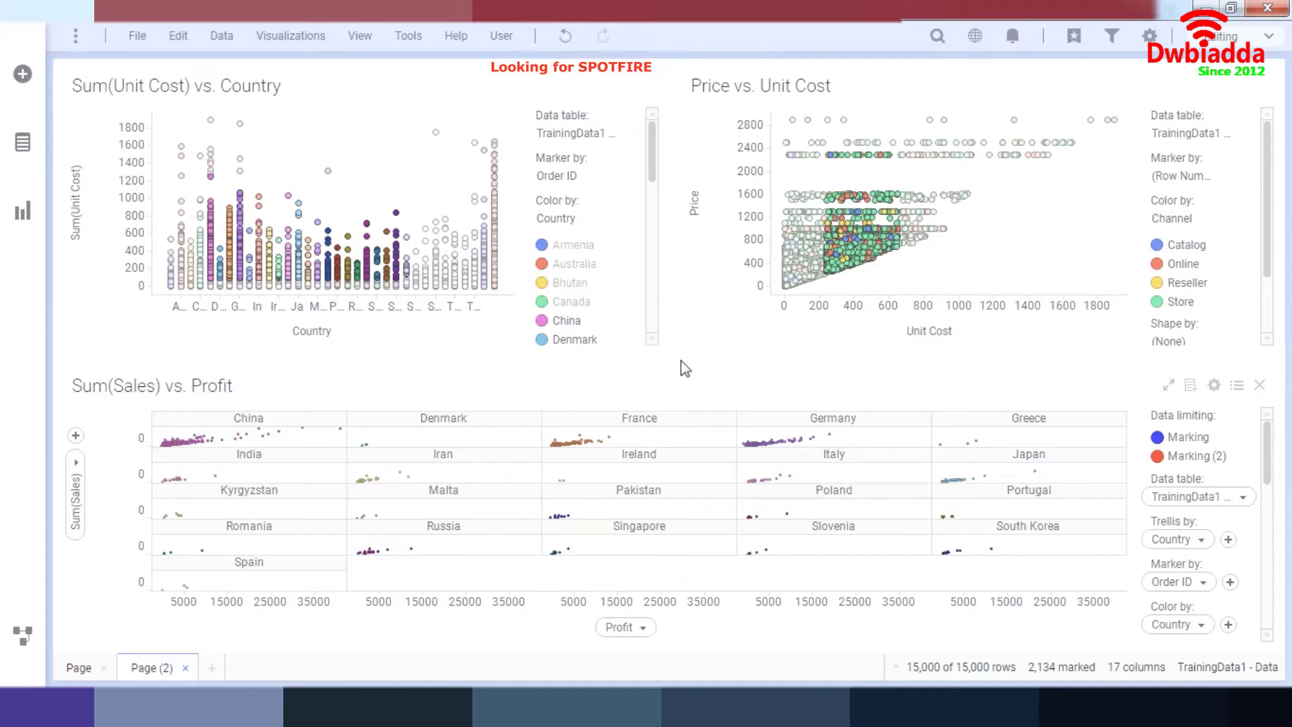
left_click_drag(680, 357, 695, 110)
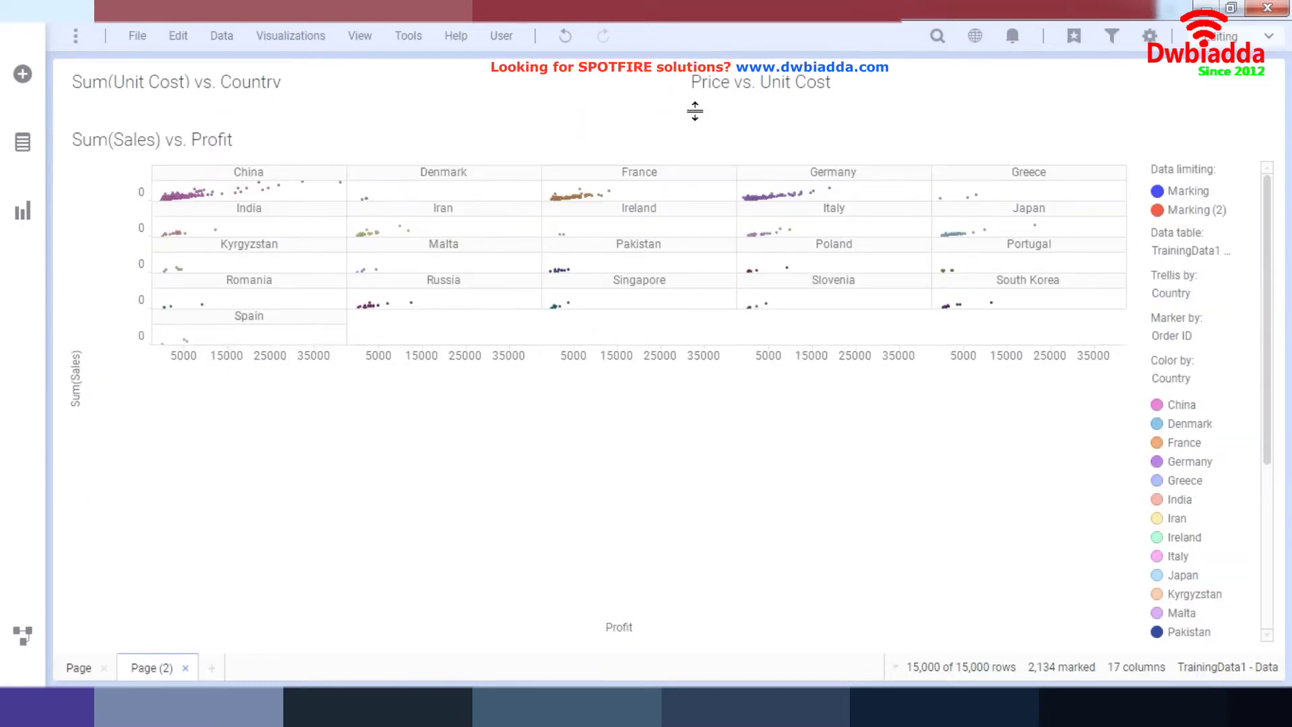
left_click_drag(168, 196, 253, 259)
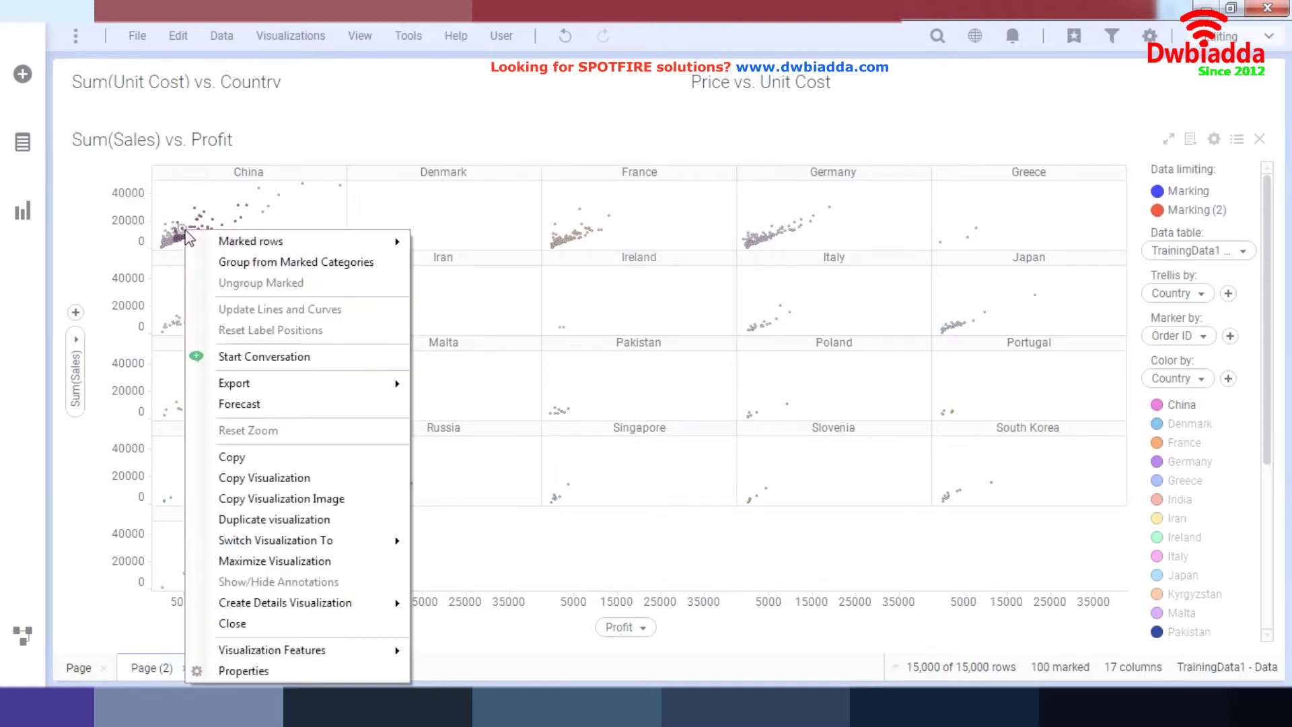
Create a details table of the marked rows, then mark a single China point
right_click(188, 235)
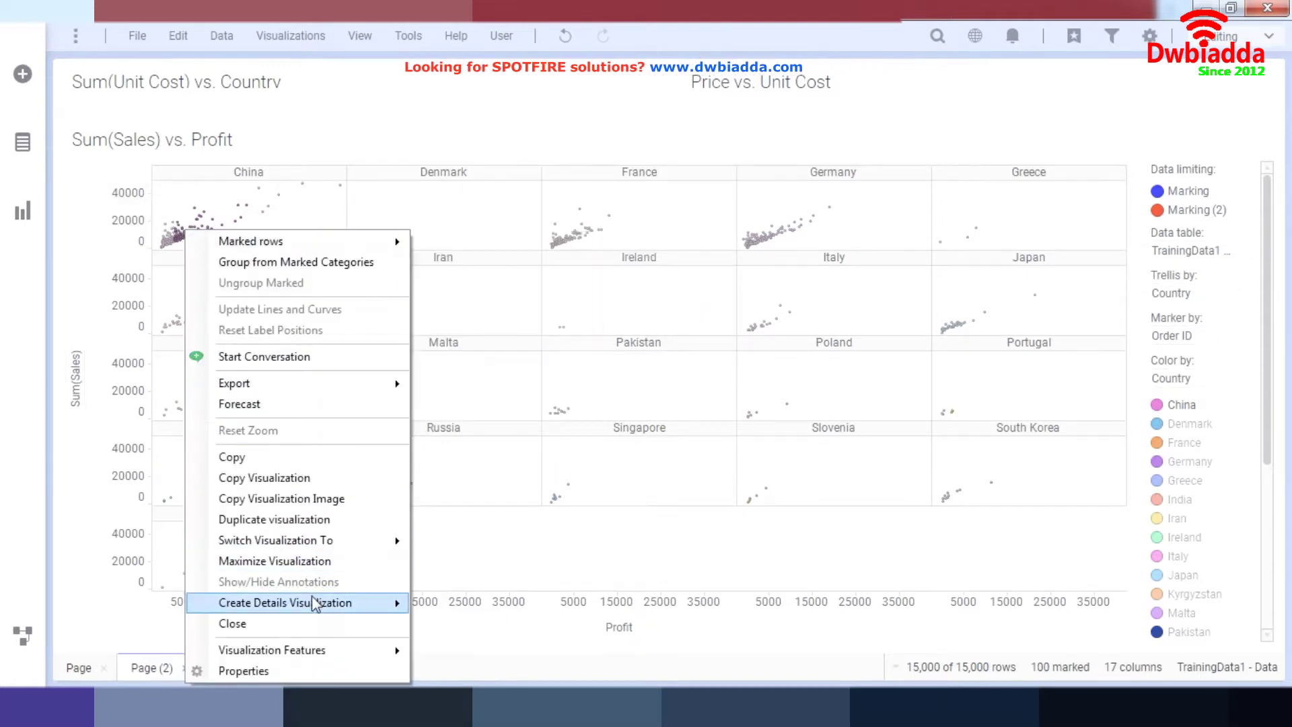
mouse_move(315, 602)
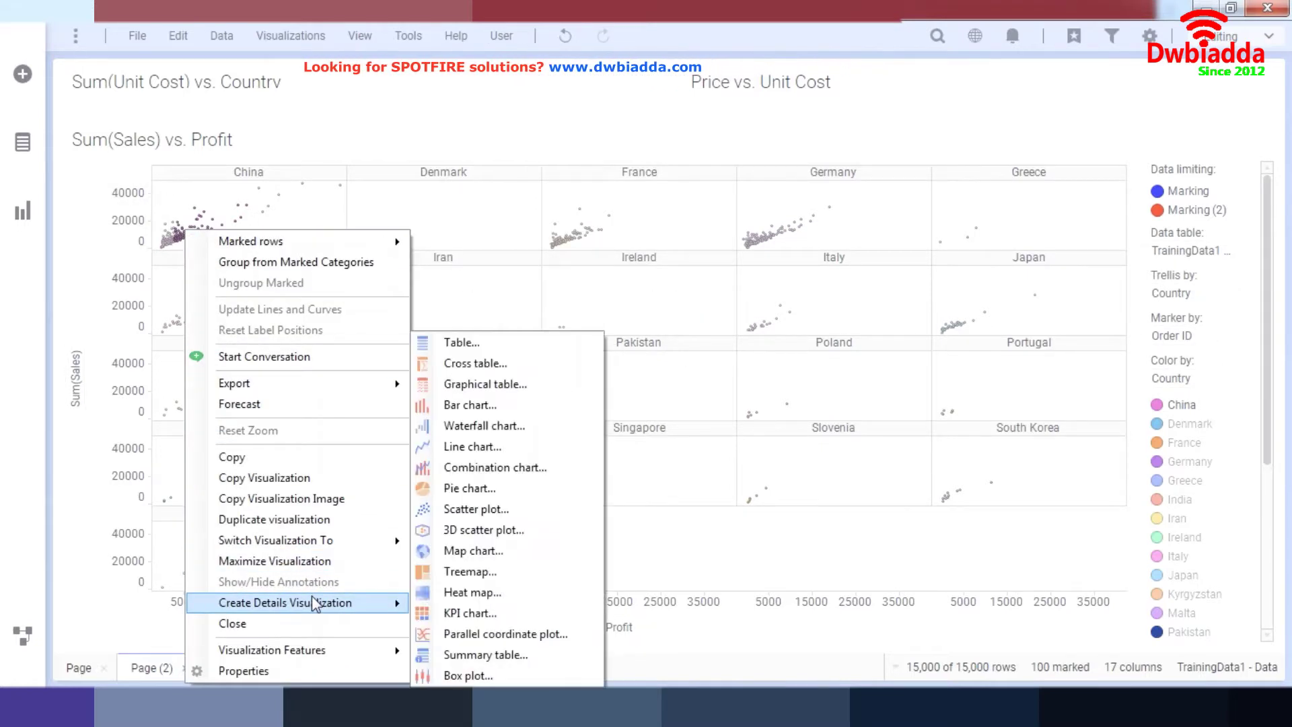
left_click(519, 342)
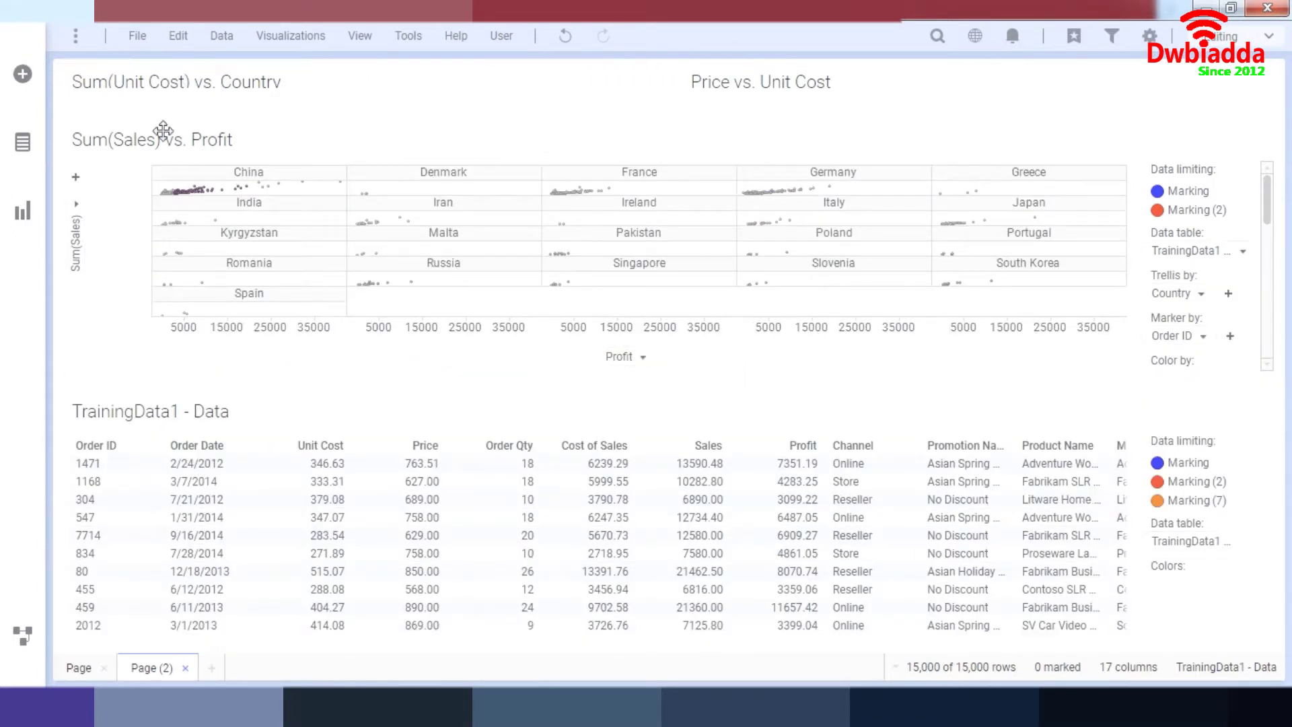
left_click(200, 189)
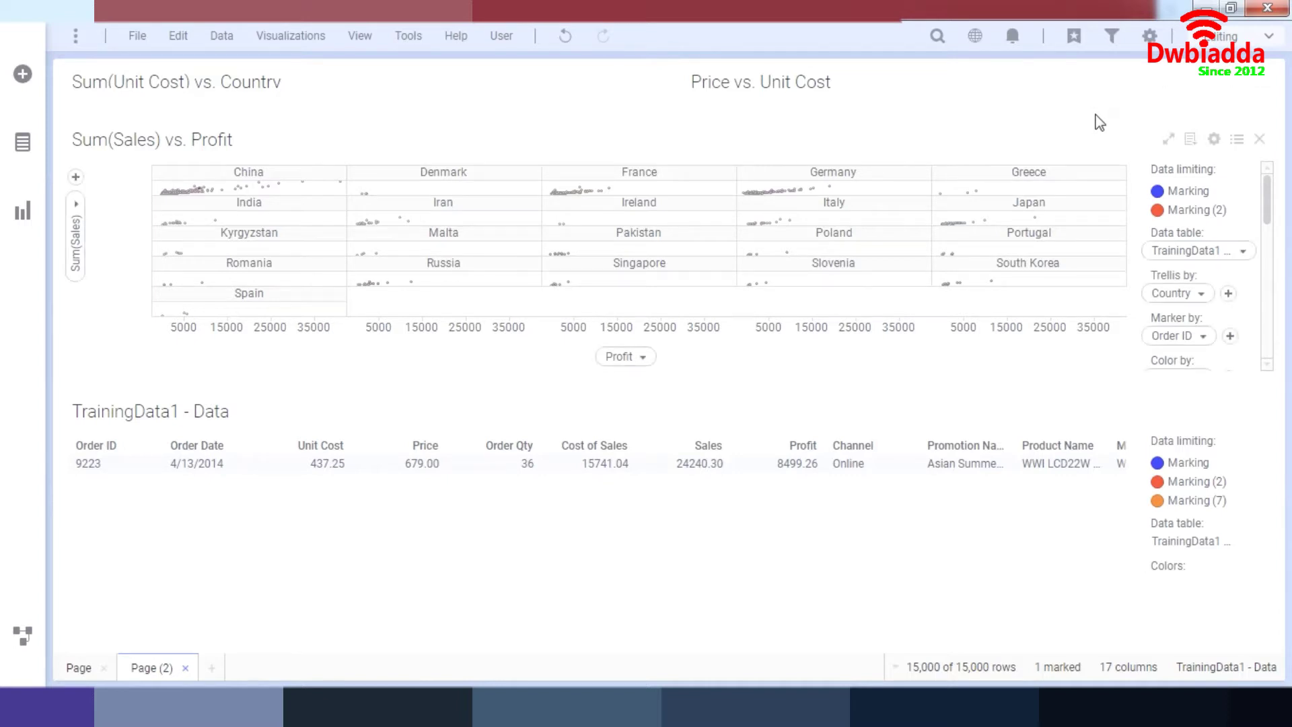
Restore the top charts to full size and remove the details data table
left_click_drag(1093, 113, 1071, 349)
left_click_drag(1067, 462, 1070, 457)
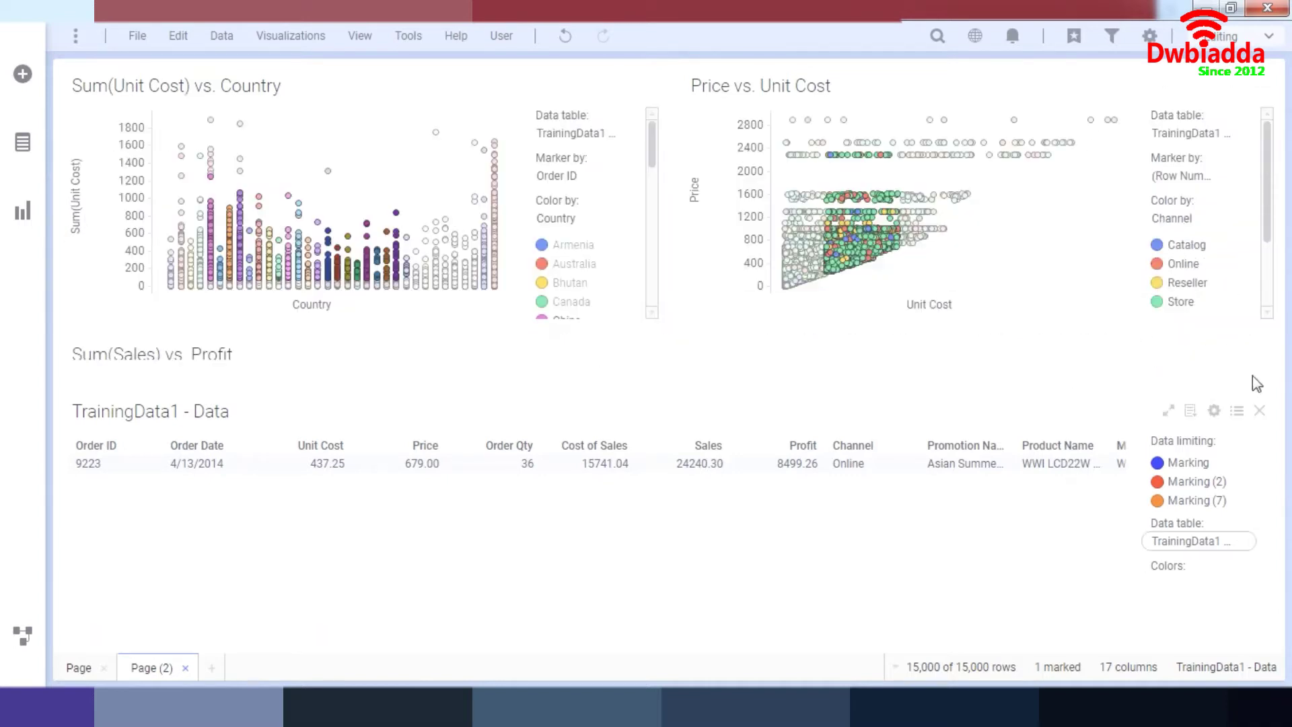
left_click(1259, 411)
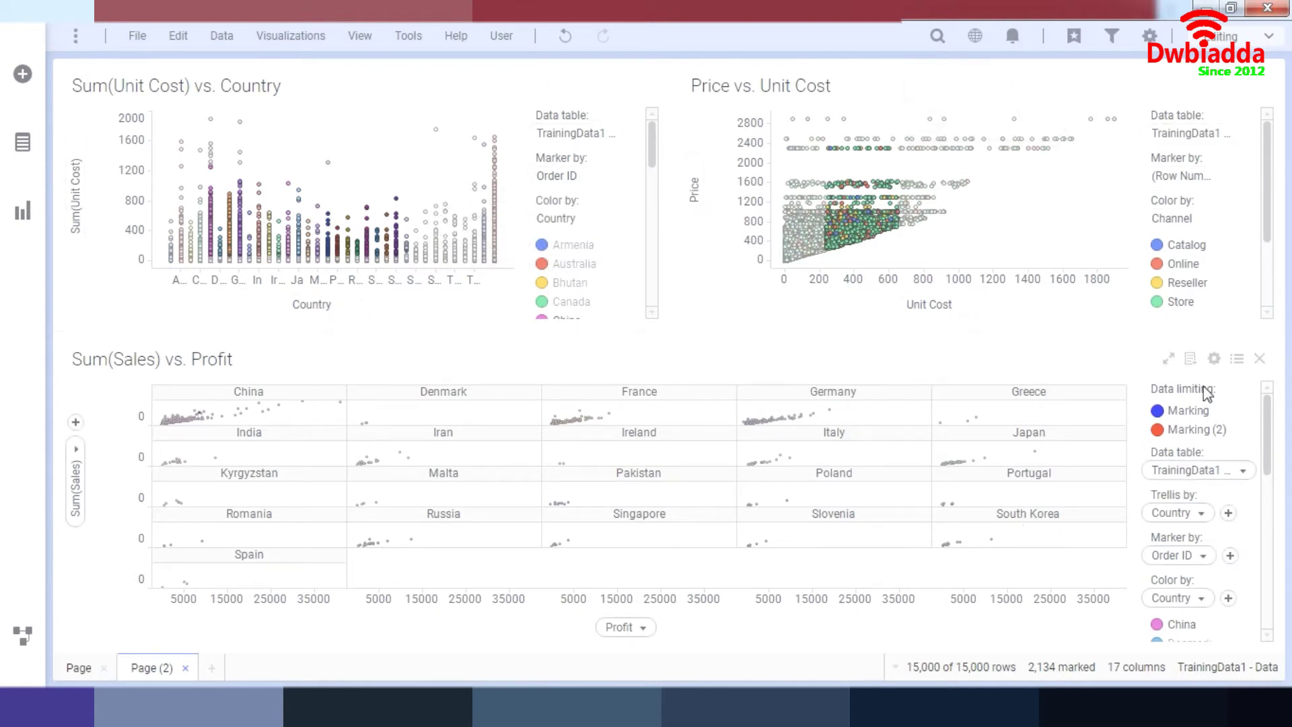
Limit Sum(Sales) vs. Profit data by Any marking (OR) in its Data properties
left_click(1215, 354)
left_click(393, 161)
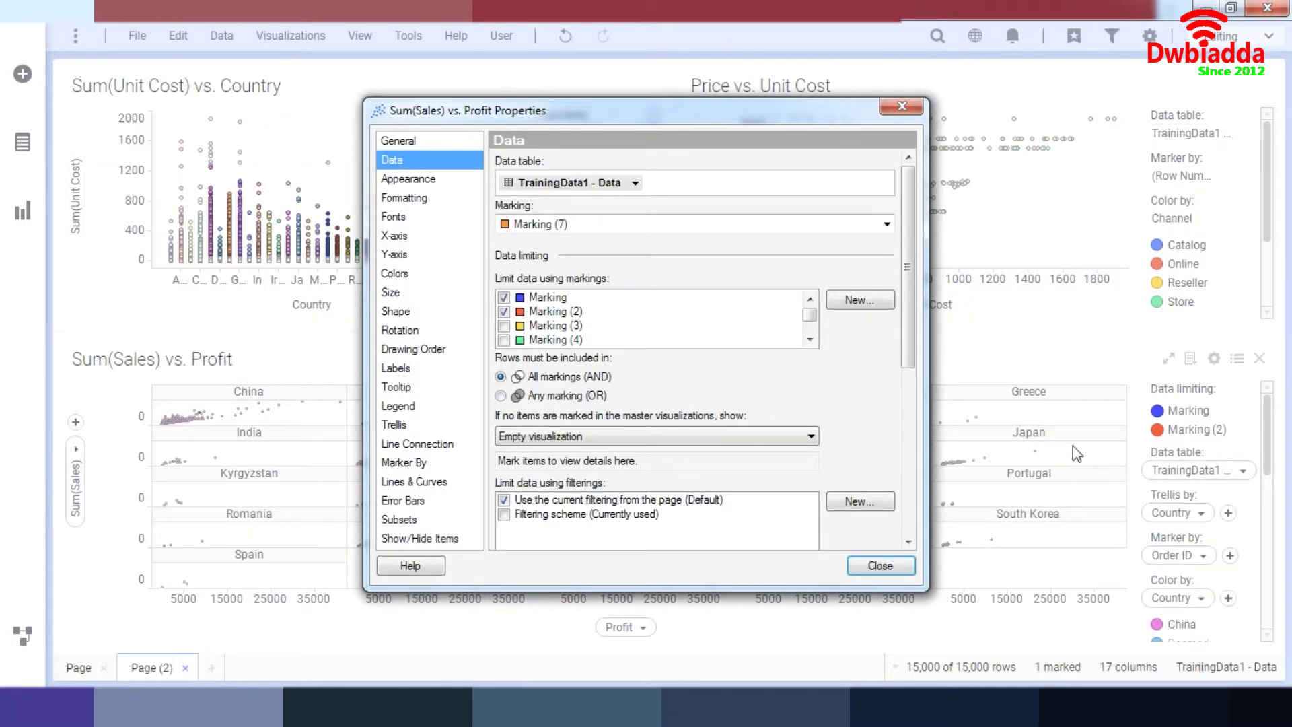
left_click(501, 396)
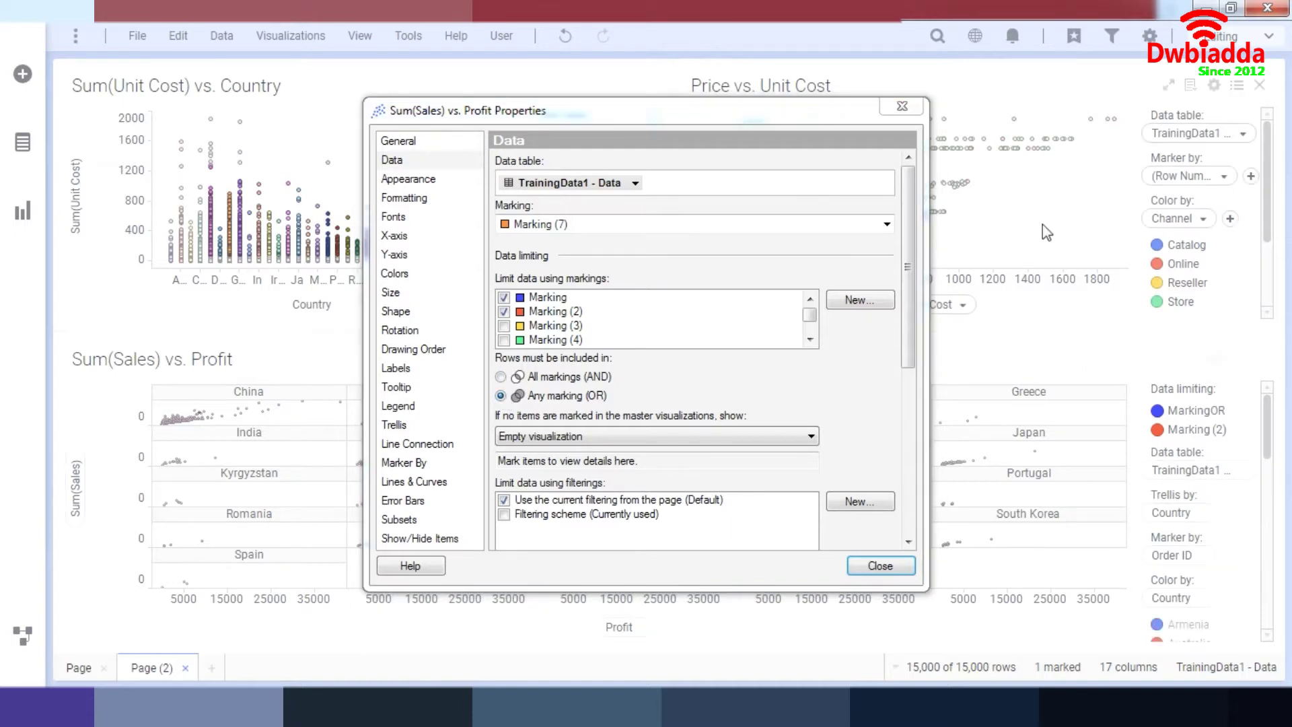
left_click(899, 564)
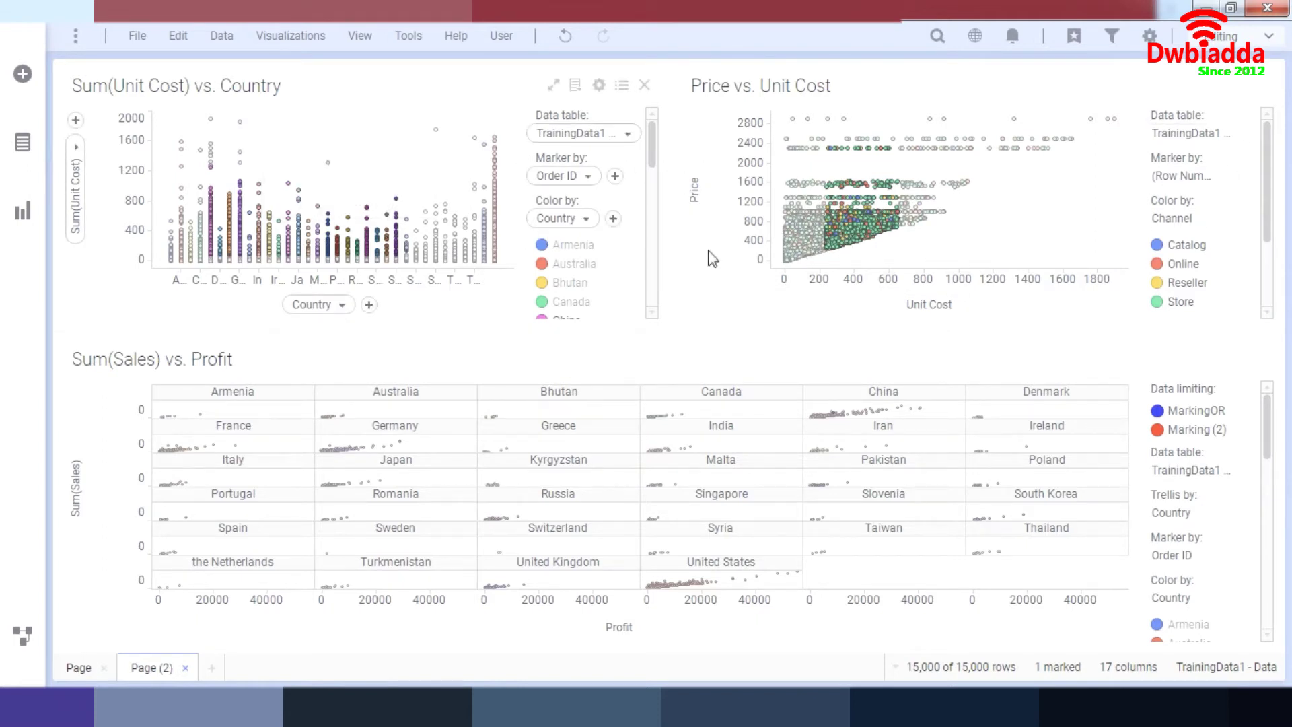
Clear both markings and re-mark a range of Sum(Unit Cost) bars
left_click(1010, 242)
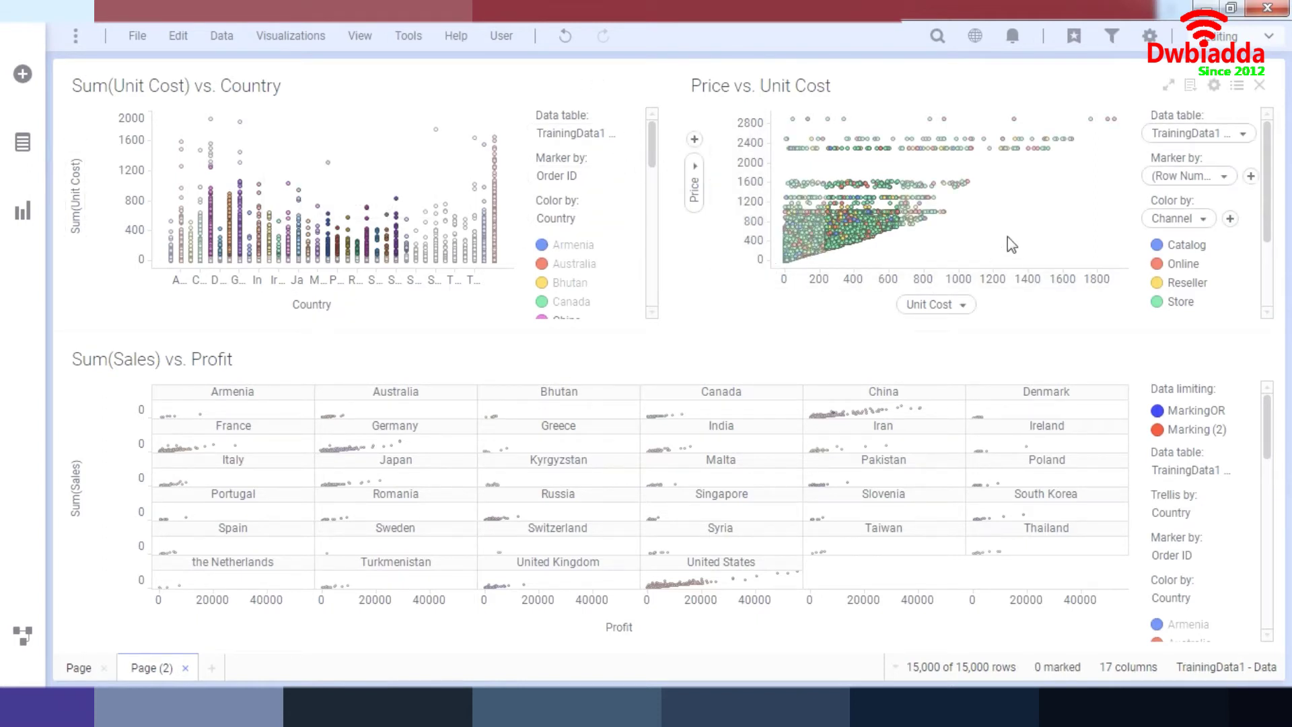
left_click(381, 159)
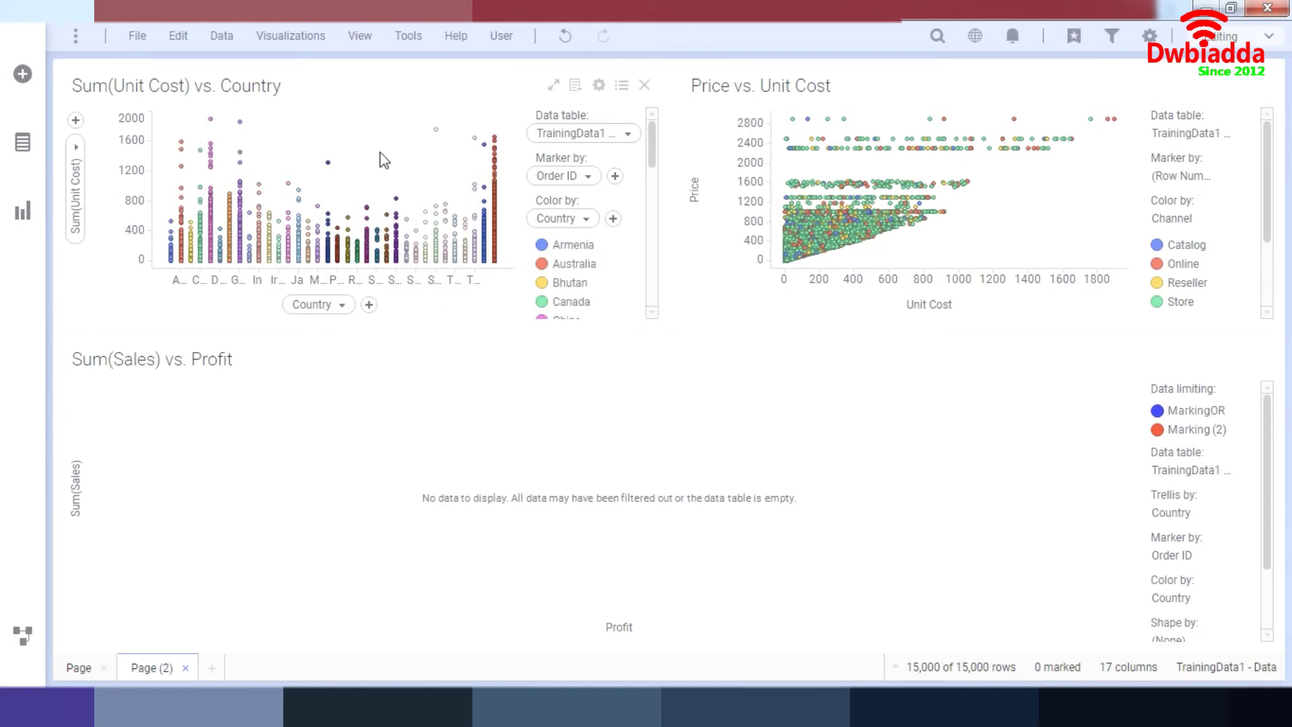
left_click_drag(270, 159, 413, 254)
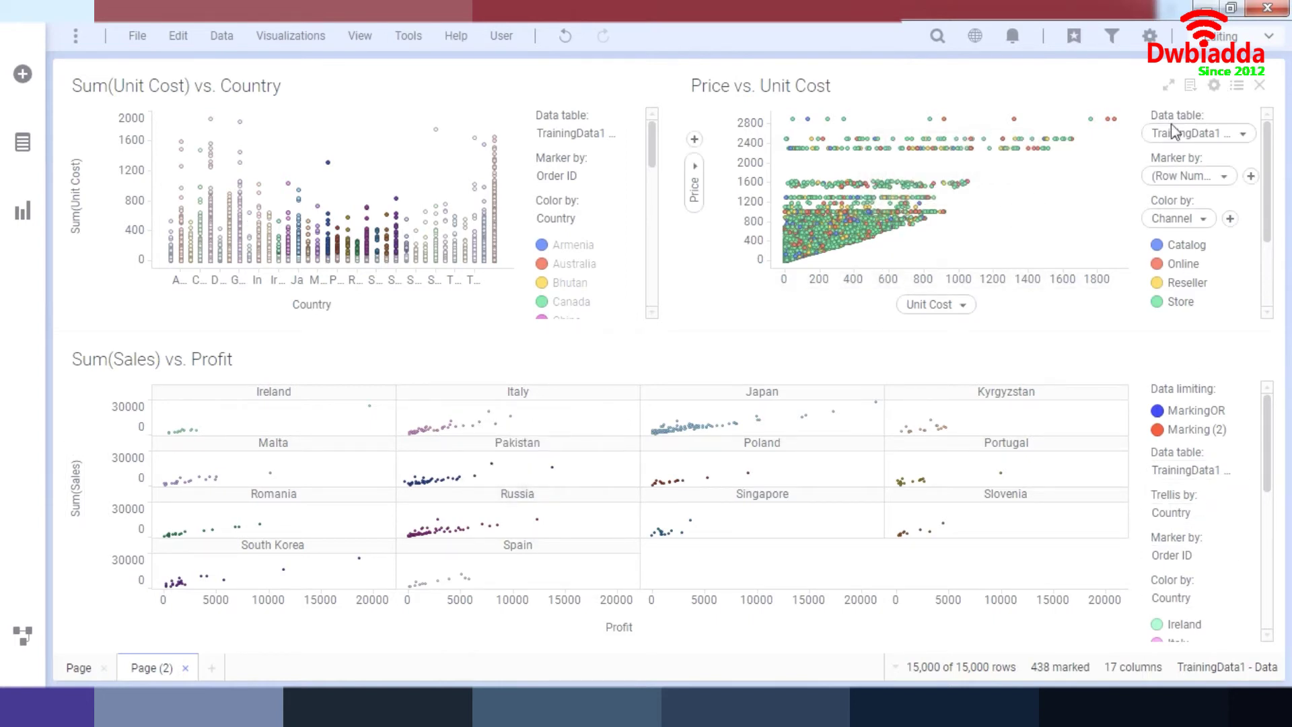
Set 'If no items are marked' to Message on empty background reading 'Mark items to display visualizat'
left_click(1214, 361)
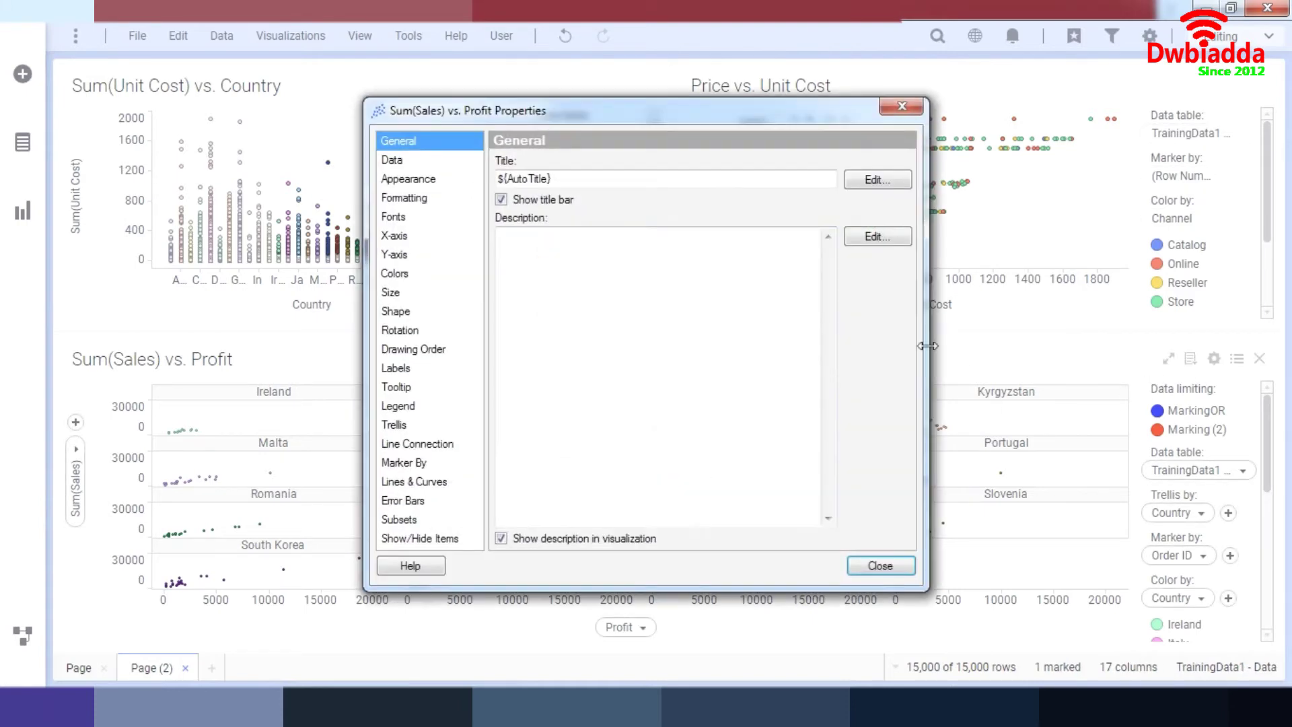
left_click(412, 164)
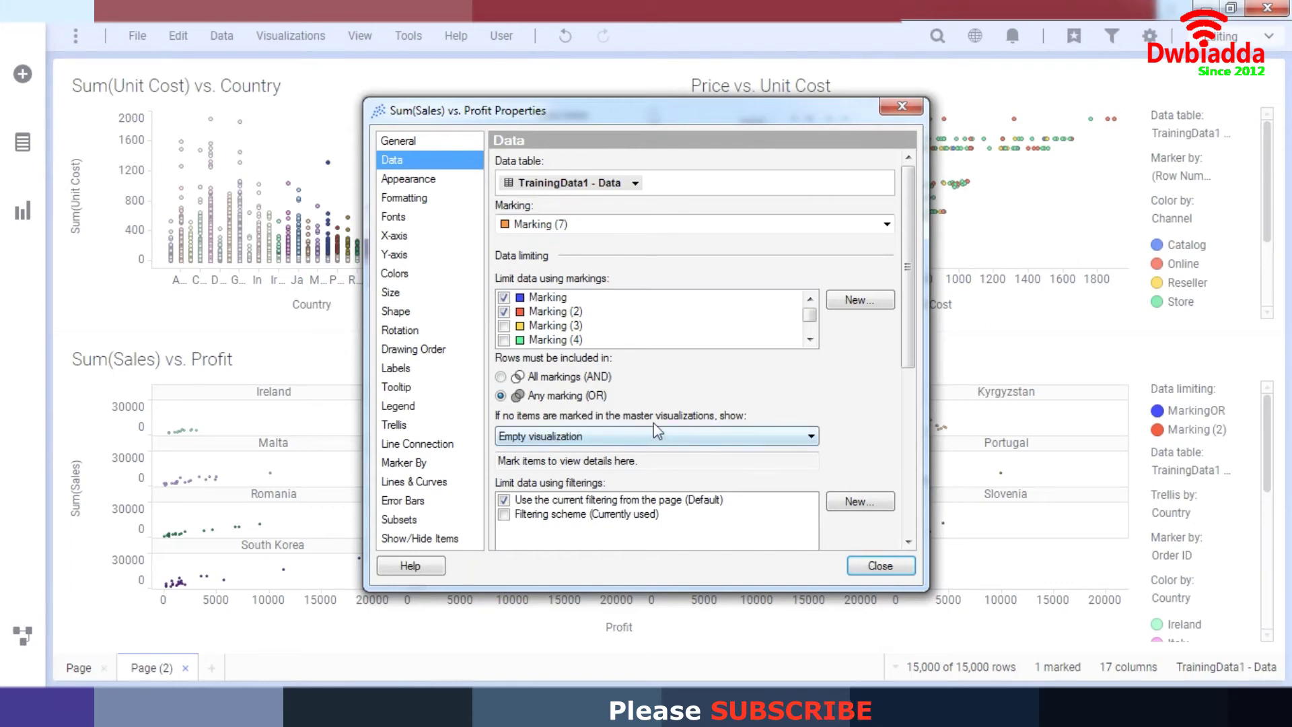
left_click(772, 438)
left_click(773, 439)
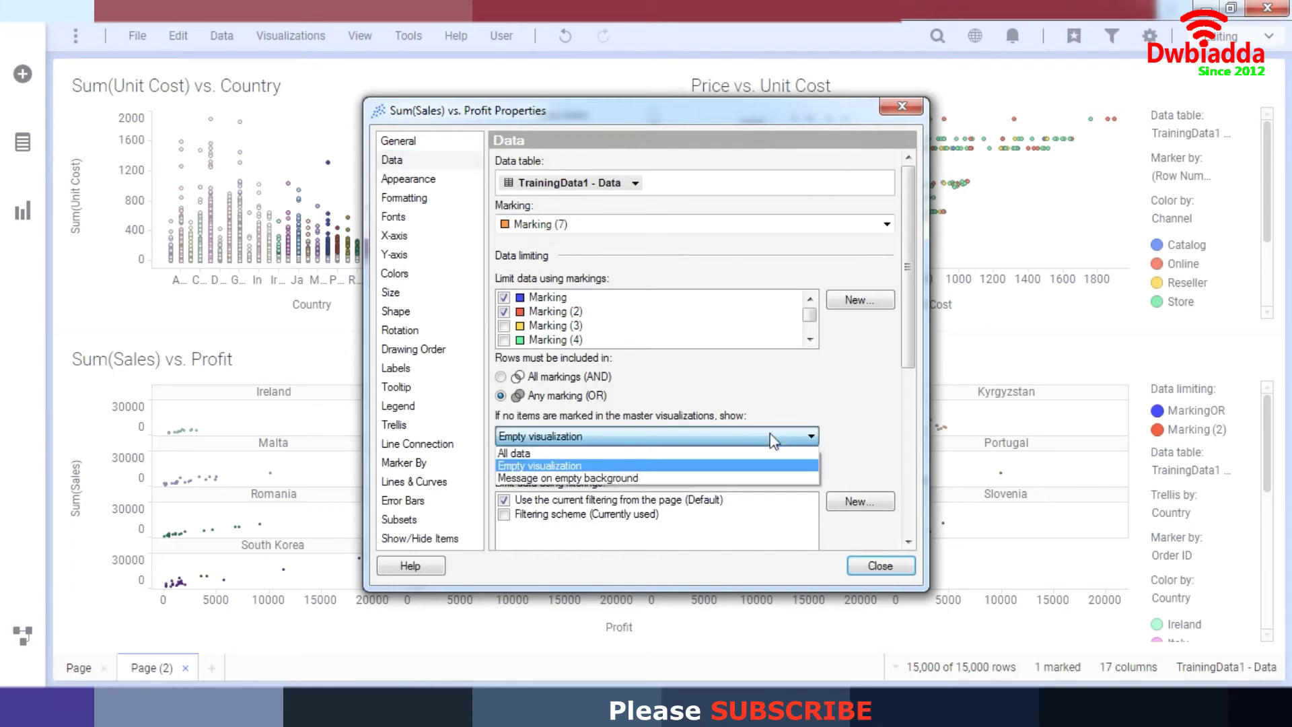
left_click(760, 477)
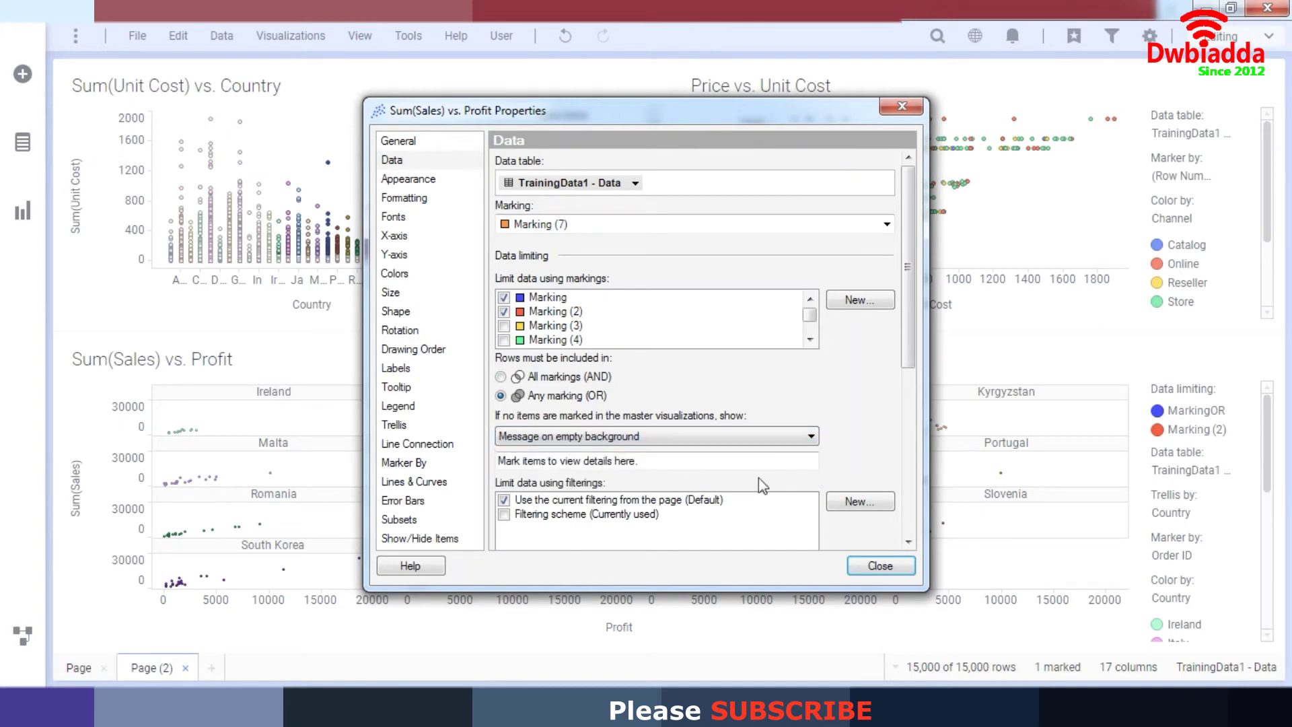
left_click(733, 461)
key("BackSpace")
key("BackSpace")
key("BackSpace")
key("BackSpace")
key("BackSpace")
key("BackSpace")
key("BackSpace")
key("BackSpace")
key("BackSpace")
key("BackSpace")
key("BackSpace")
key("BackSpace")
key("BackSpace")
key("BackSpace")
key("BackSpace")
key("BackSpace")
key("BackSpace")
key("BackSpace")
key("BackSpace")
key("BackSpace")
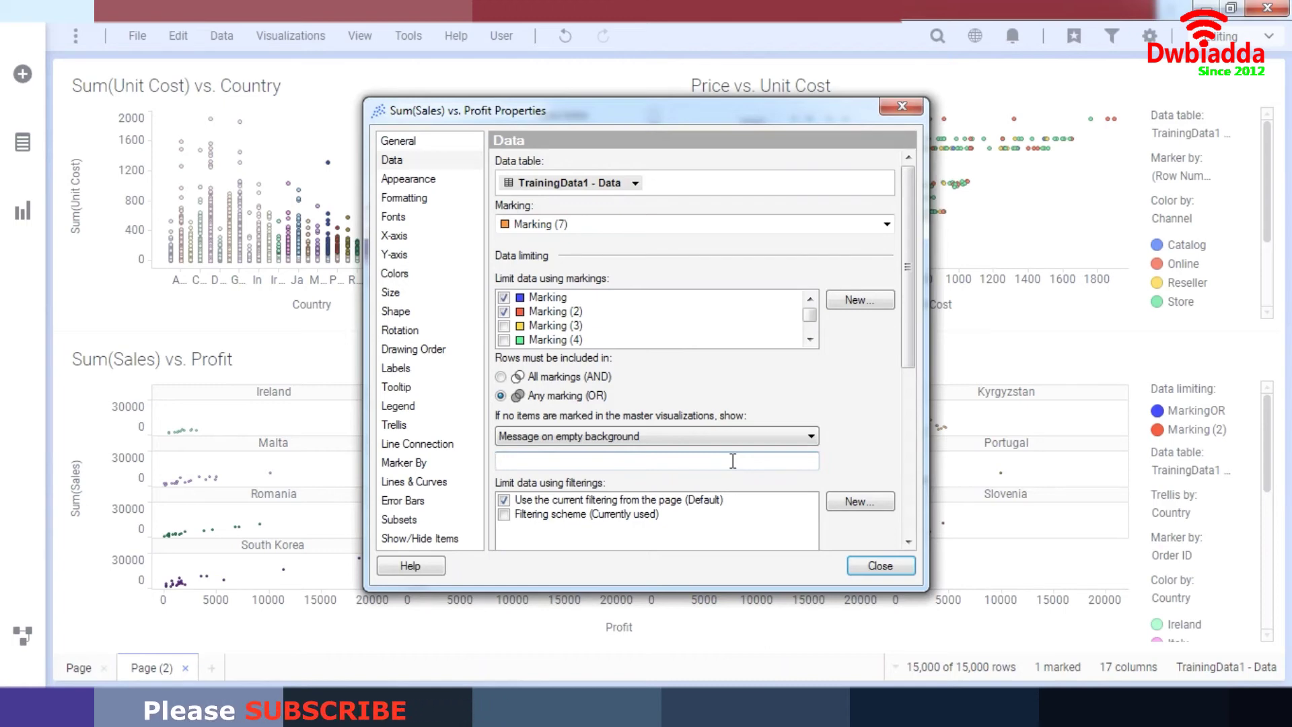
type("Mark items to")
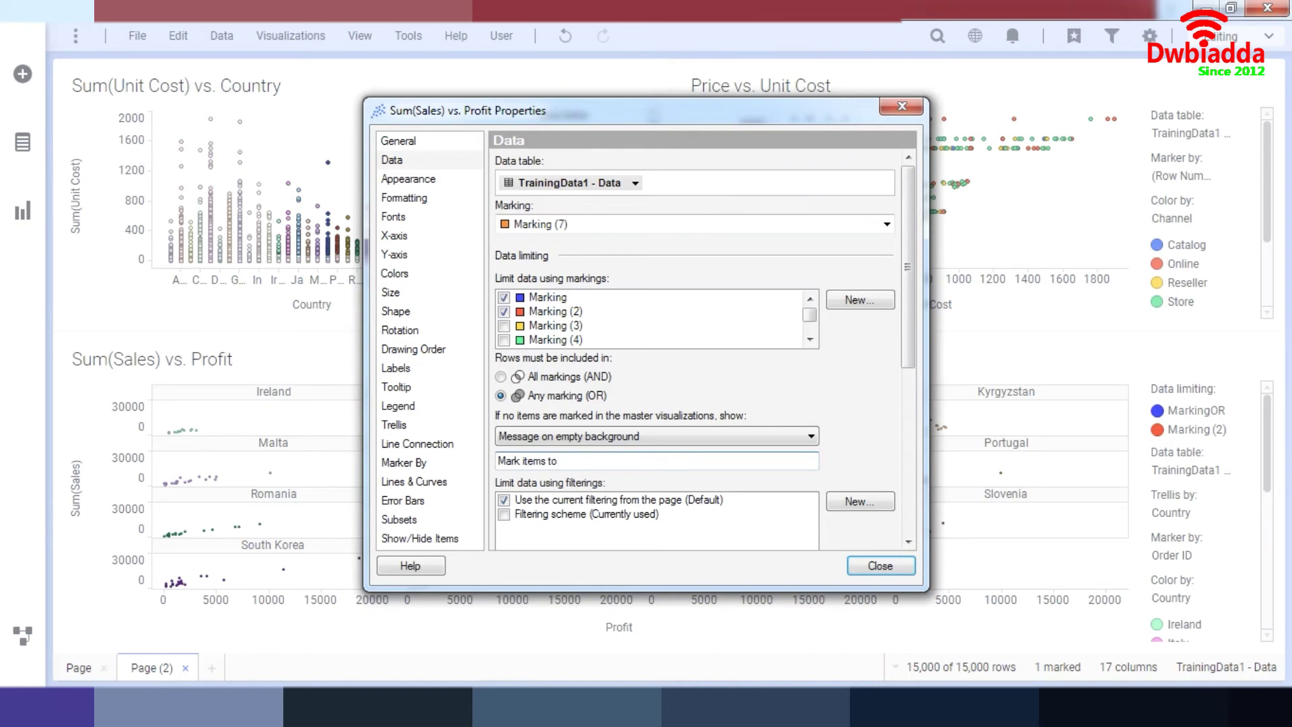
type(" display visualizations")
Close Properties and clear the Price vs. Unit Cost and Sum(Unit Cost) markings
left_click(880, 566)
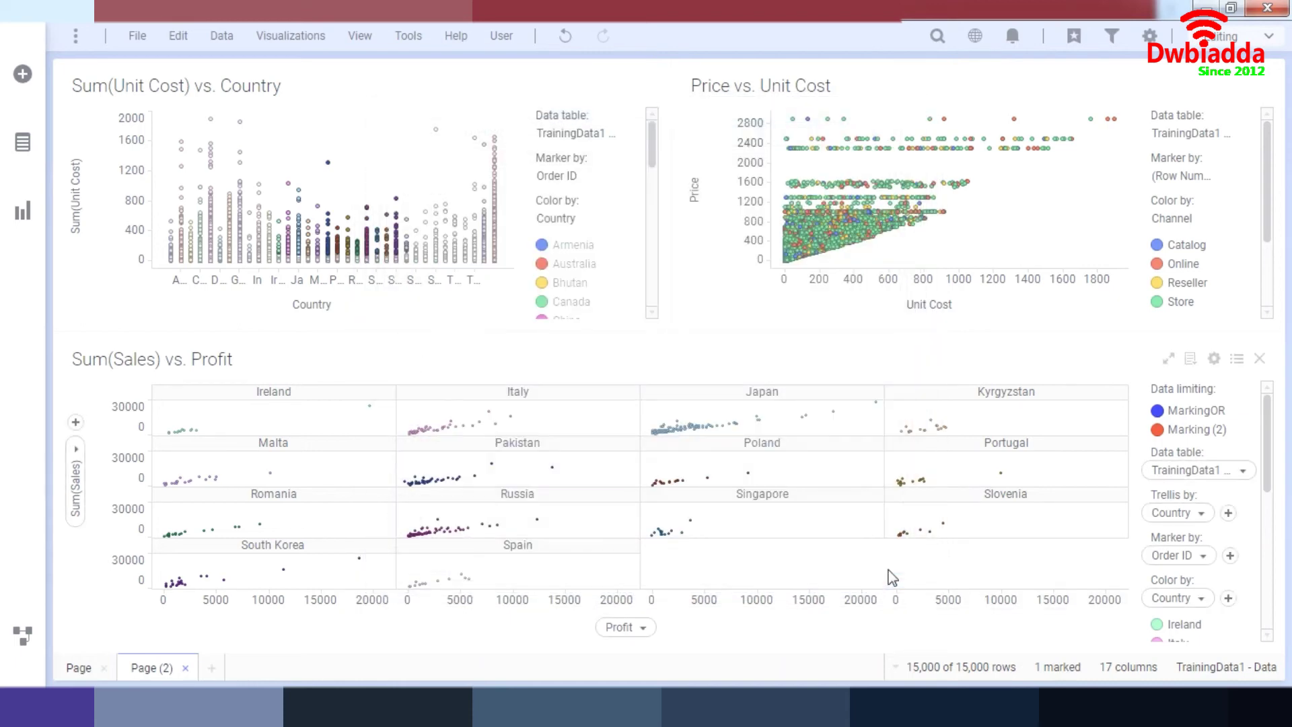
left_click(998, 216)
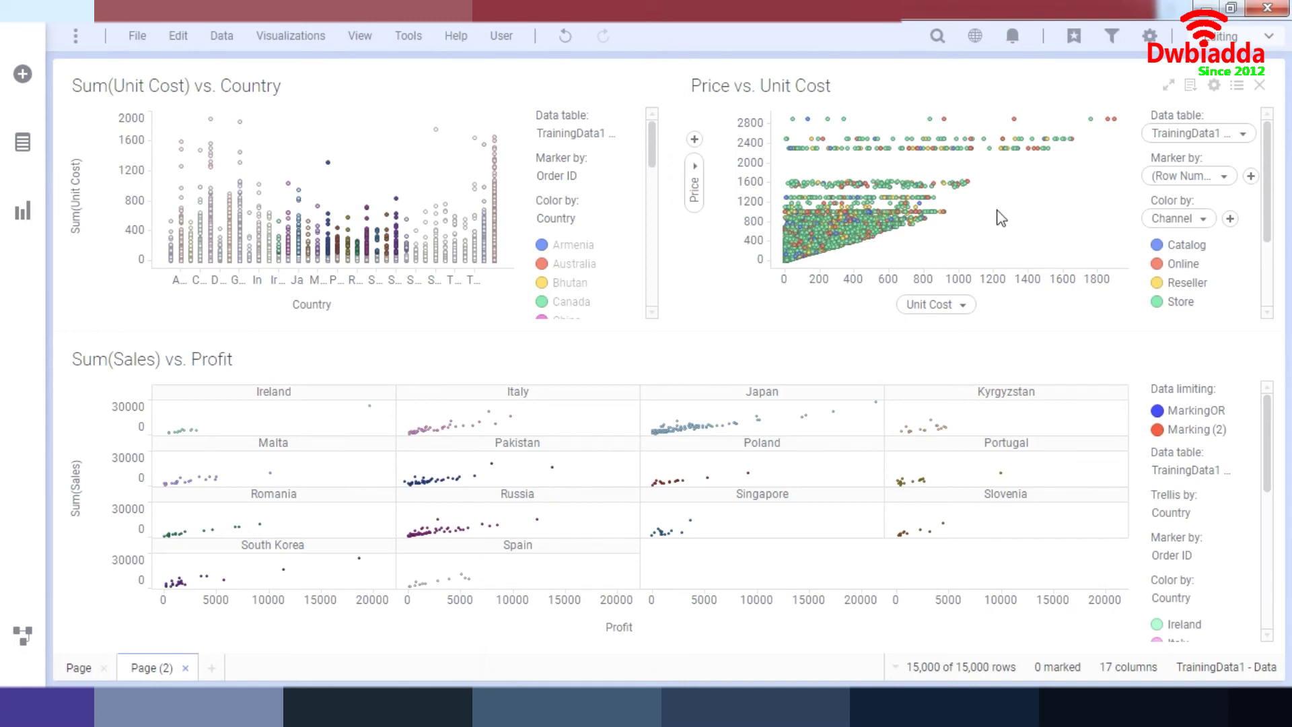
left_click(339, 128)
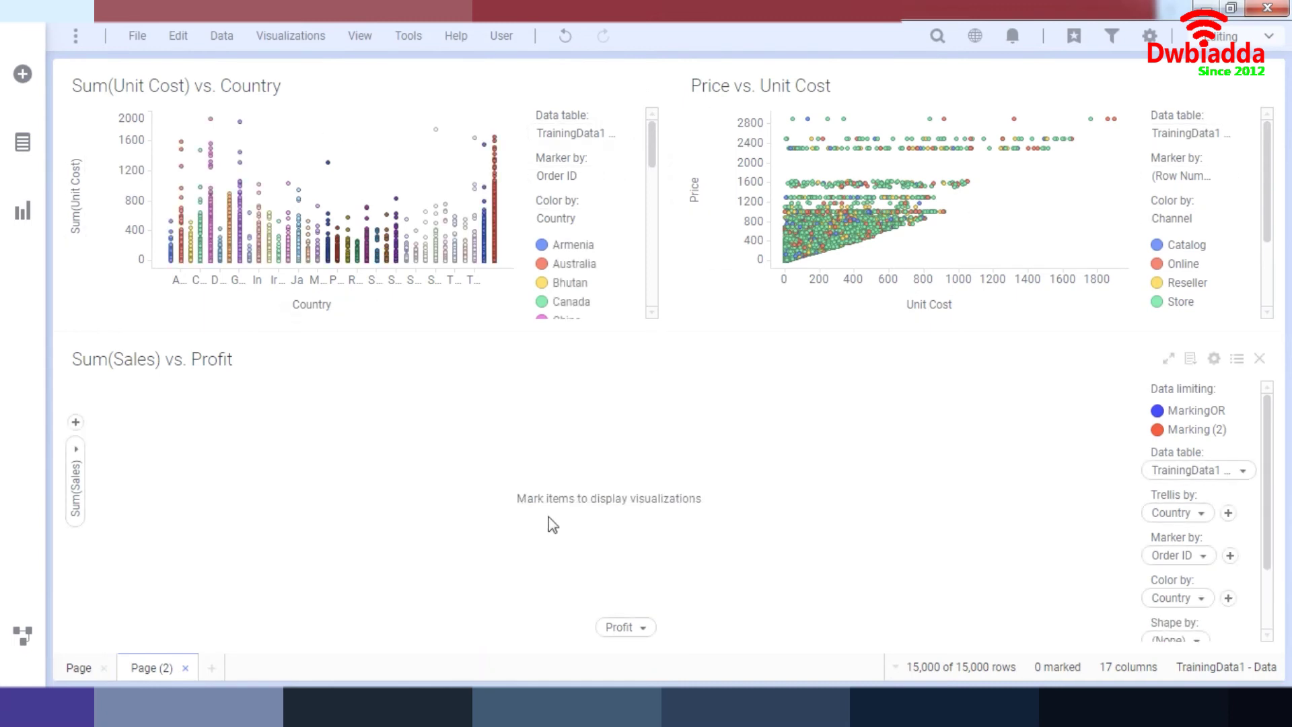